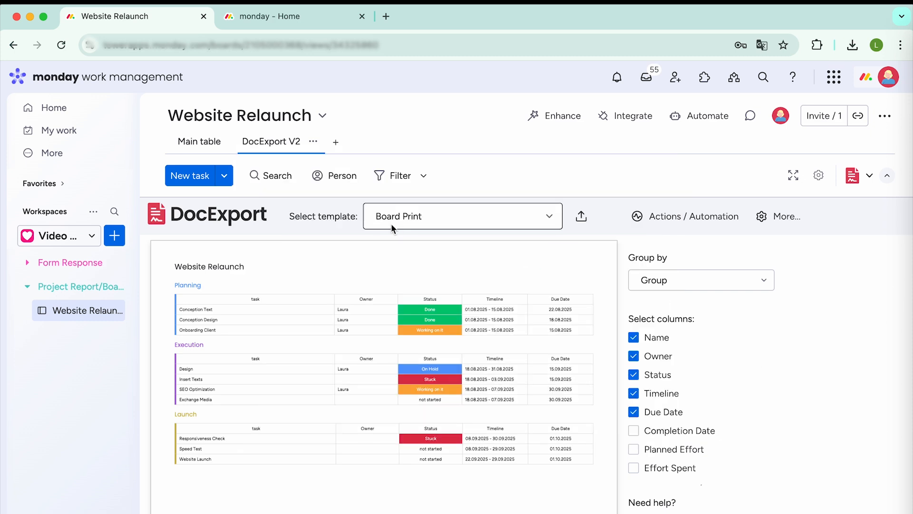
# - Open the Website Relaunch board's main table, collapse the side navigation and look through the Planning, Execution and Launch groups
pyautogui.click(201, 146)
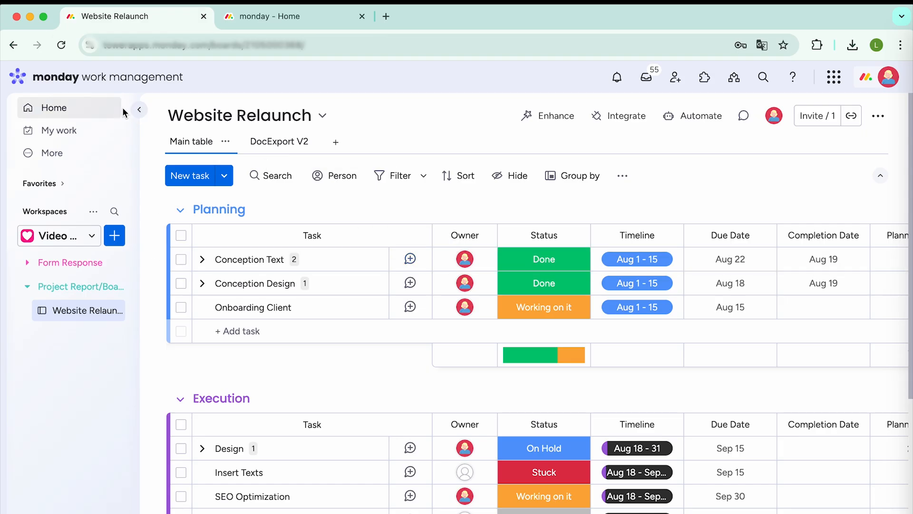
pyautogui.click(139, 114)
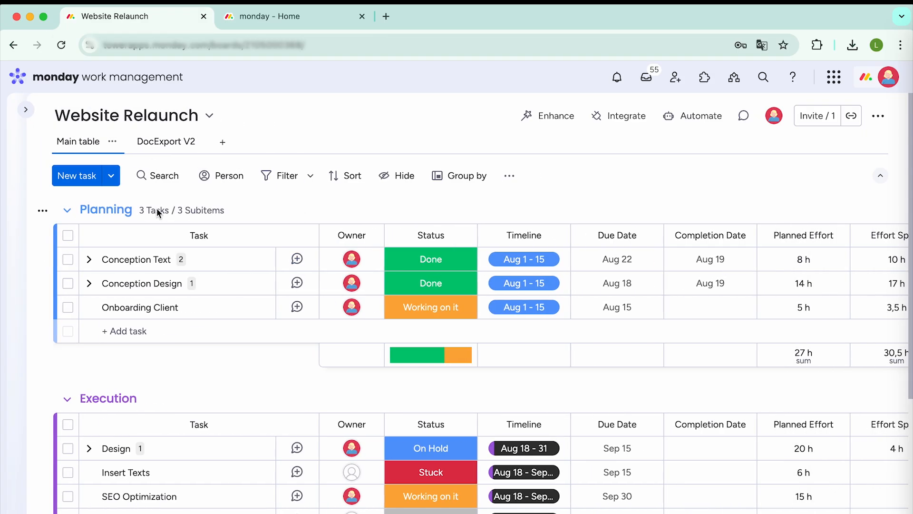
pyautogui.scroll(-5, 261, 322)
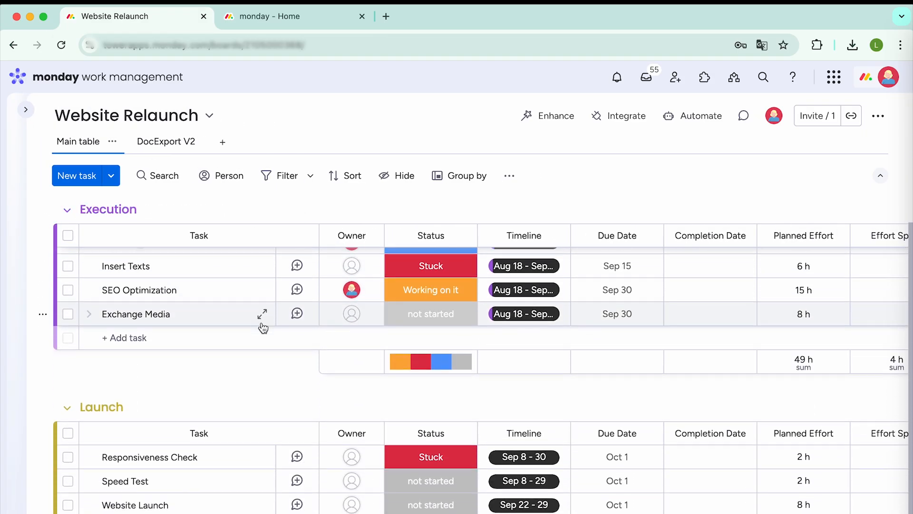
pyautogui.scroll(-2, 262, 324)
pyautogui.scroll(6, 262, 321)
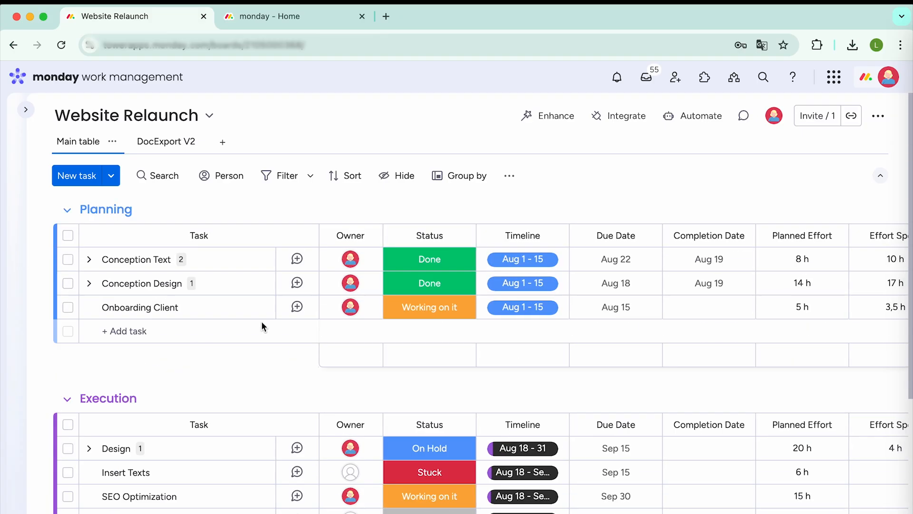
# - Expand the subitems of the Conception Text task, look over the board's columns and collapse the subitems again
pyautogui.click(89, 260)
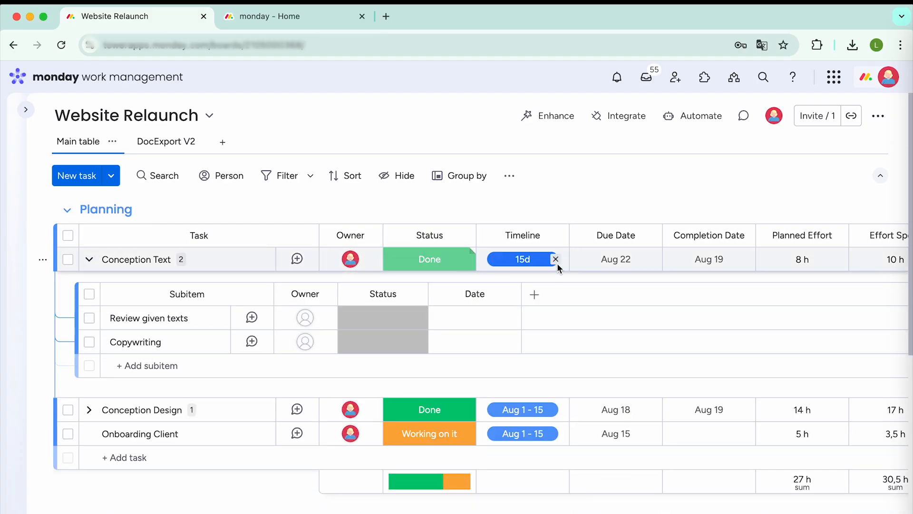
pyautogui.hscroll(2, 584, 267)
pyautogui.hscroll(-1, 582, 265)
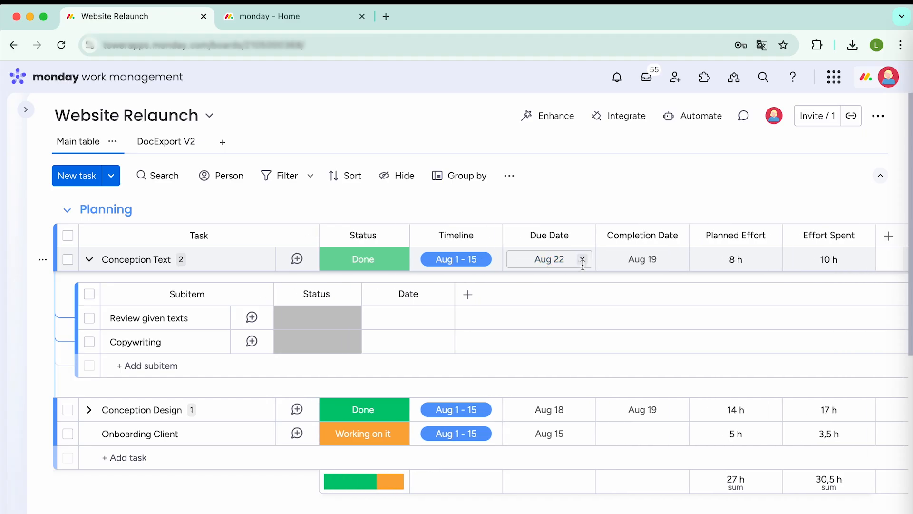
pyautogui.hscroll(-2, 583, 265)
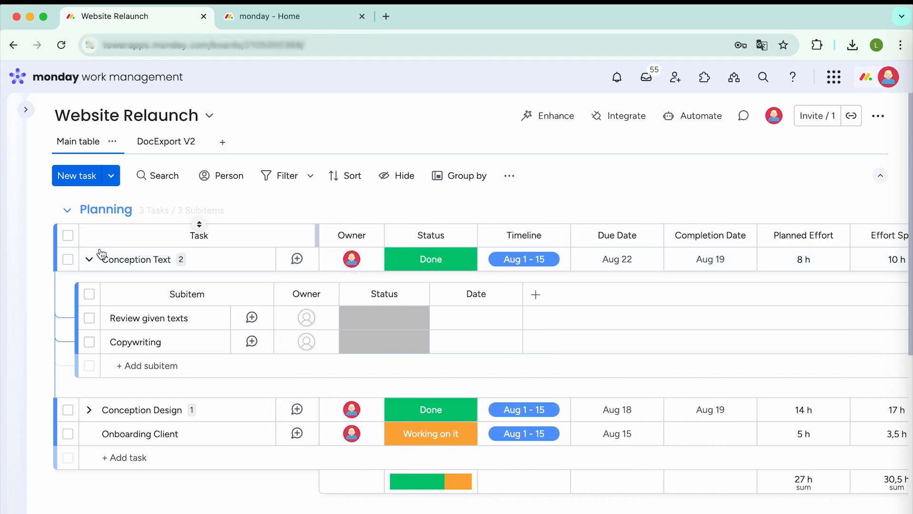
pyautogui.click(89, 259)
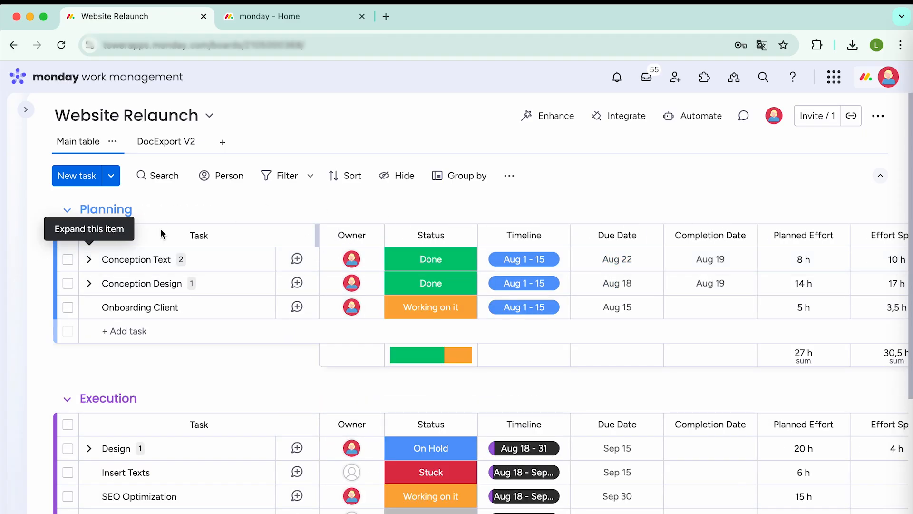
# - Open the DocExport V2 view, preview the Item Print template and set the template back to Board Print
pyautogui.click(164, 147)
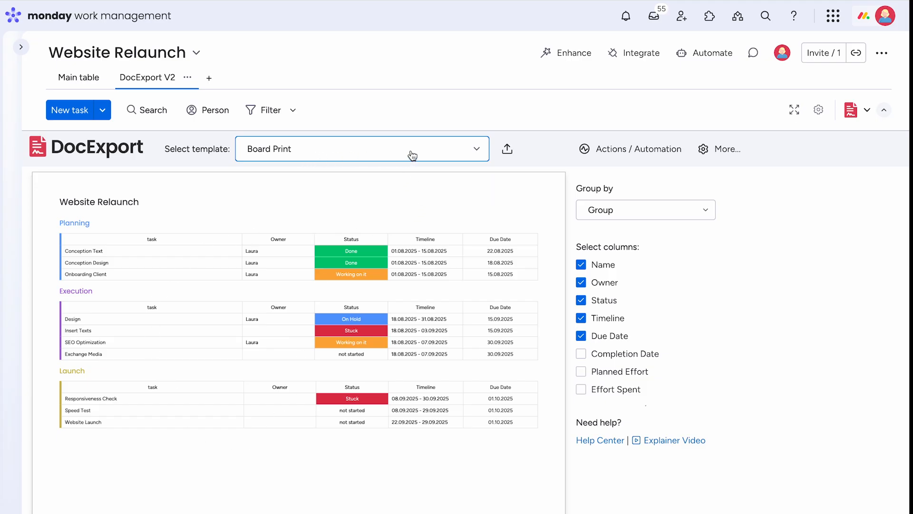
pyautogui.click(476, 157)
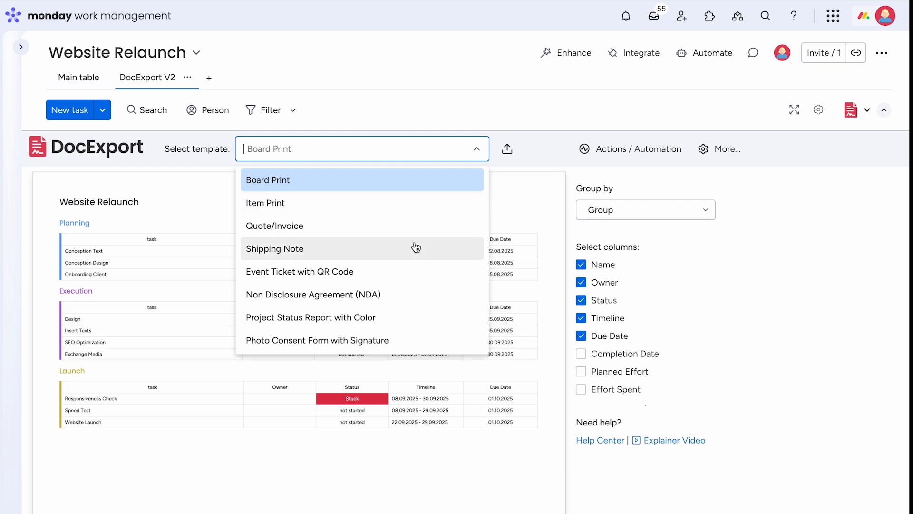
pyautogui.click(449, 202)
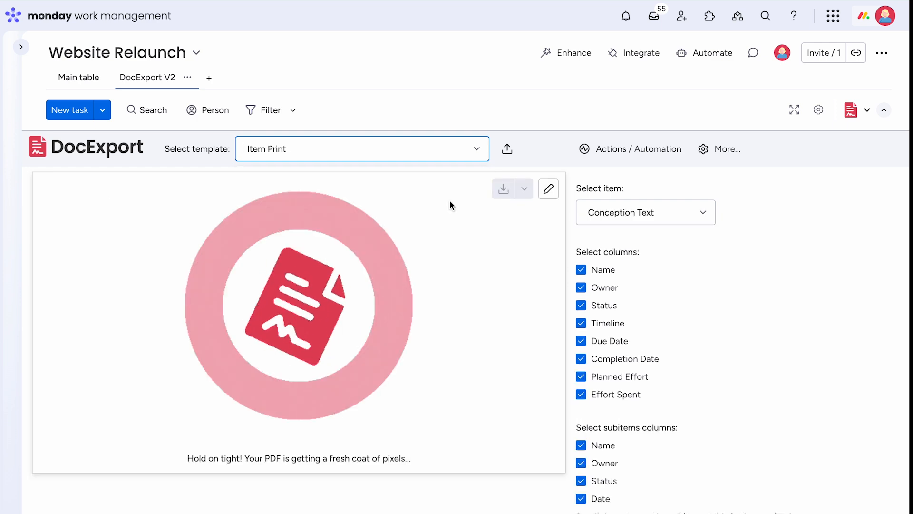
pyautogui.click(476, 150)
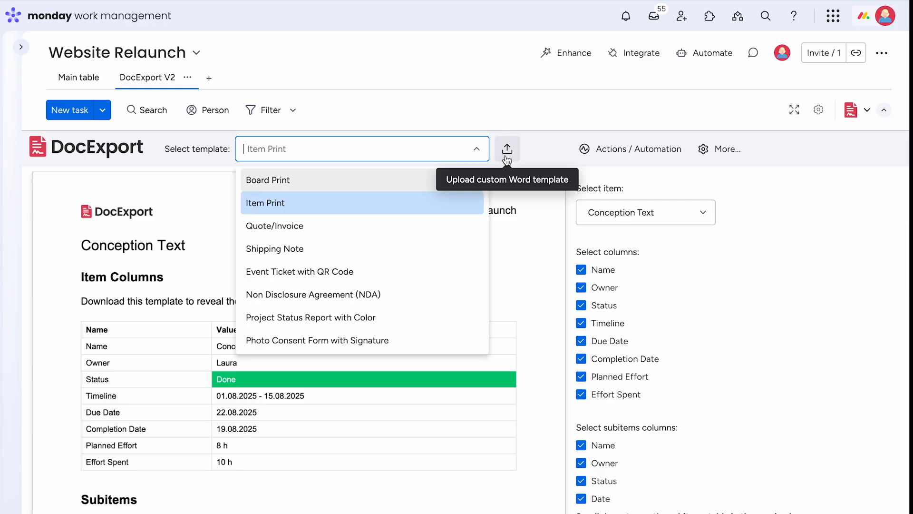
pyautogui.click(412, 184)
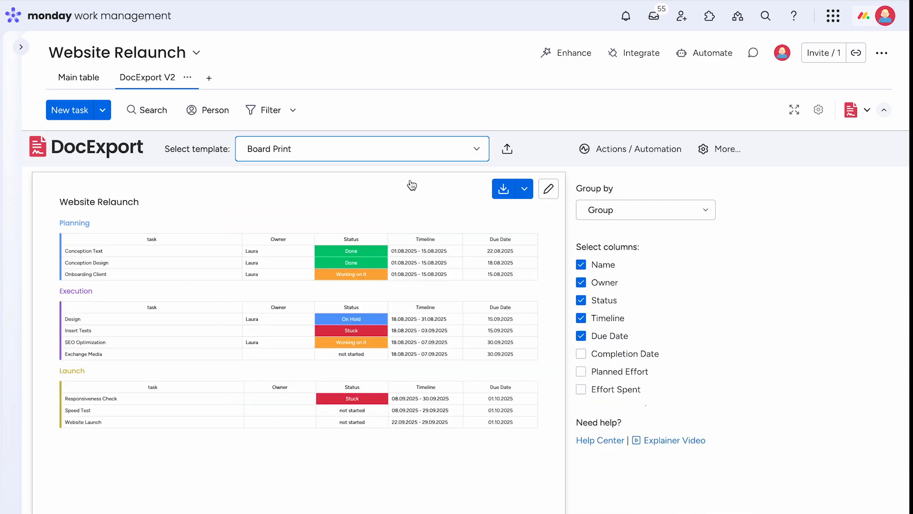
# - Group the Board Print document by Status and include the Planned Effort and Effort Spent columns
pyautogui.click(707, 211)
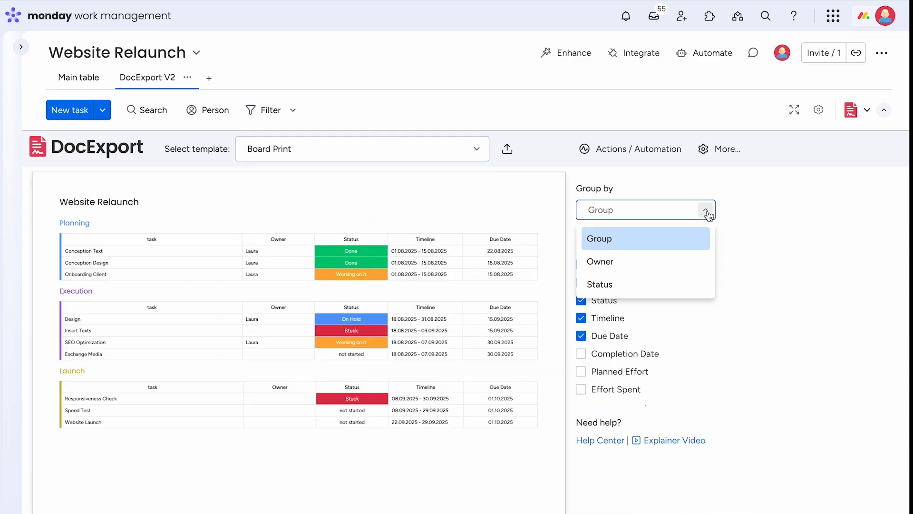
pyautogui.click(636, 287)
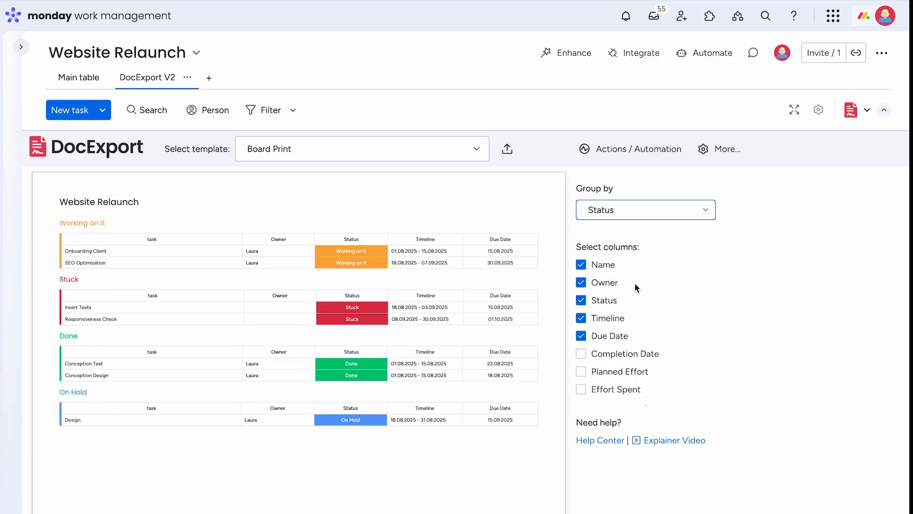
pyautogui.scroll(-1, 635, 282)
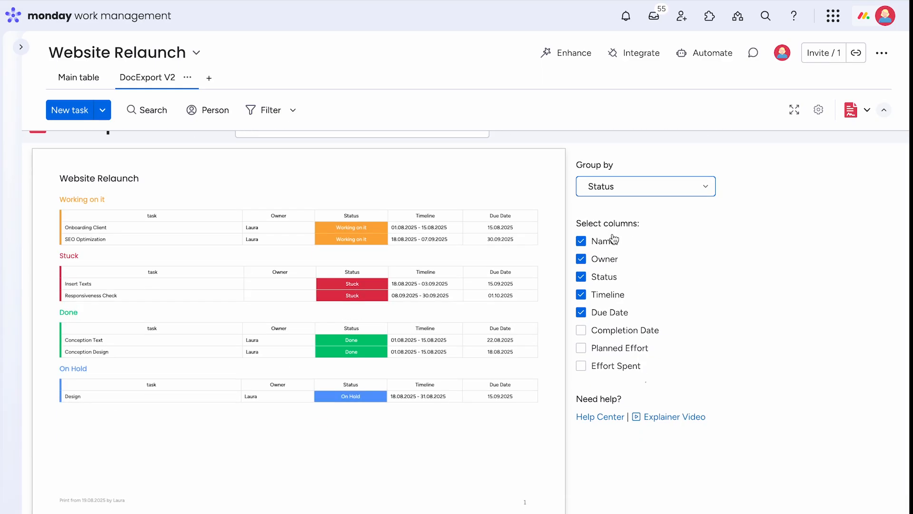
pyautogui.click(581, 349)
pyautogui.click(582, 366)
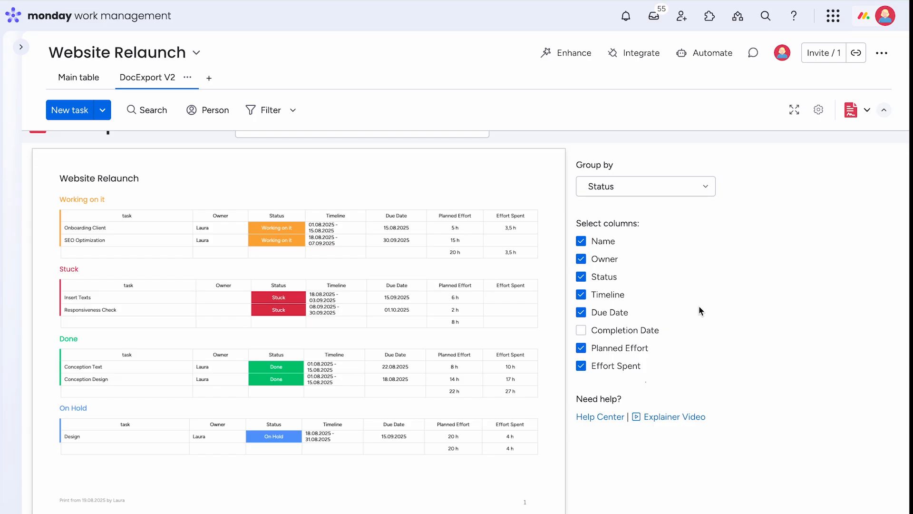
pyautogui.scroll(1, 699, 307)
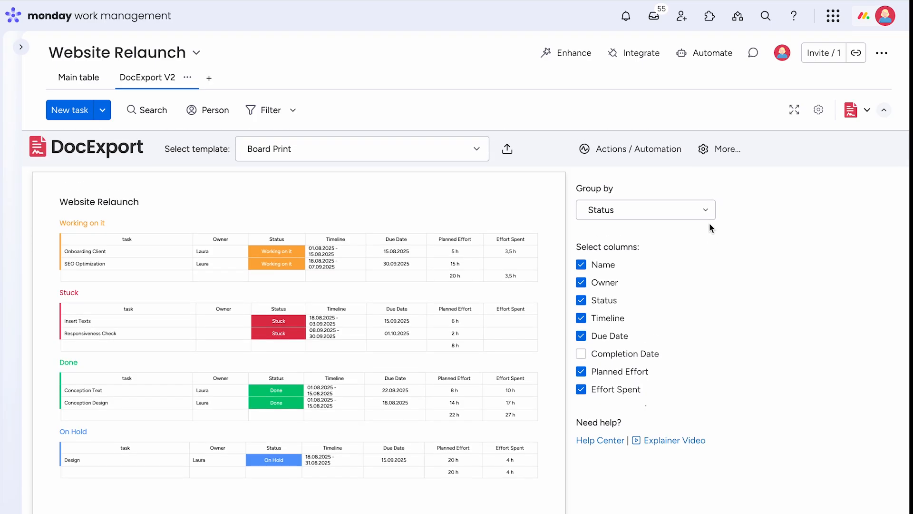
# - Filter the board to tasks whose Timeline is not empty and save the filter to the DocExport V2 view
pyautogui.click(294, 111)
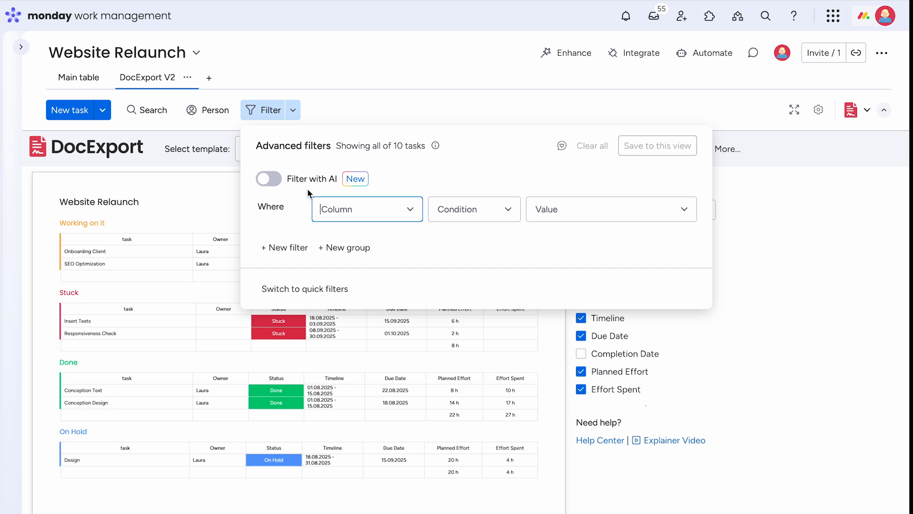
pyautogui.click(377, 215)
pyautogui.click(407, 331)
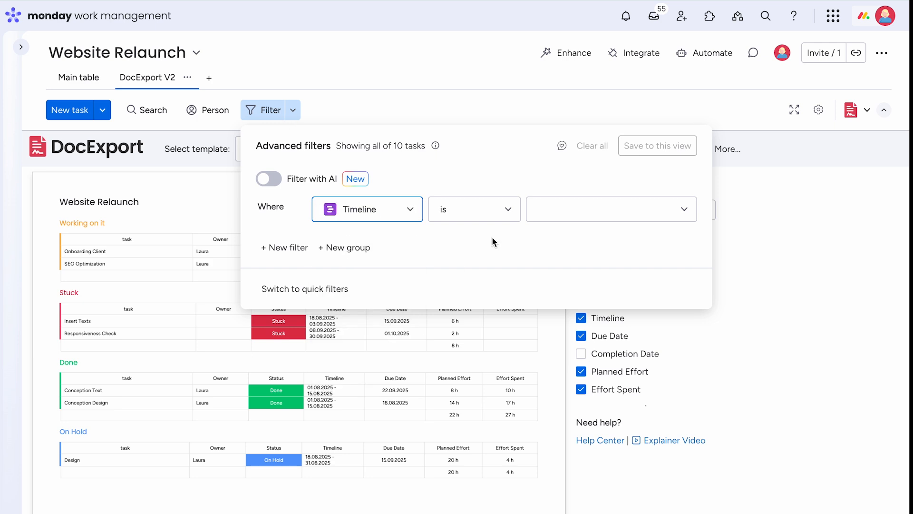
pyautogui.click(506, 210)
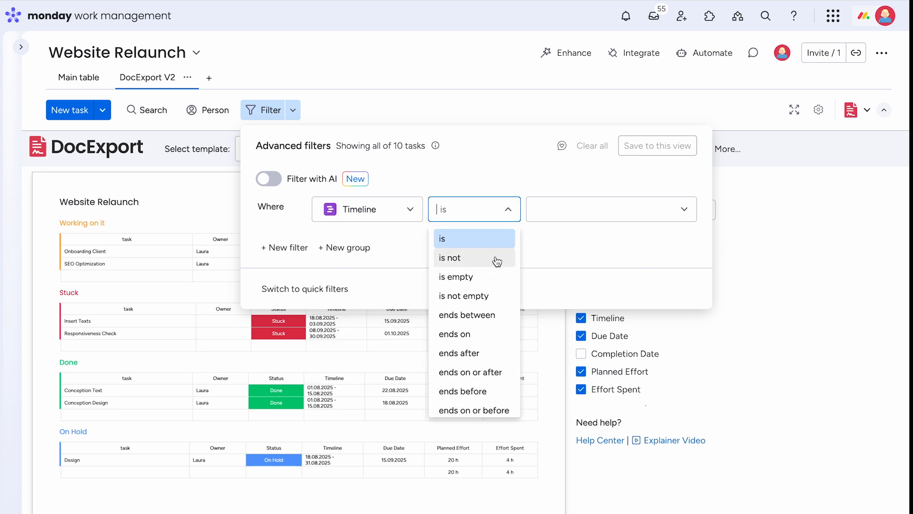
pyautogui.click(495, 259)
pyautogui.click(503, 212)
pyautogui.click(500, 296)
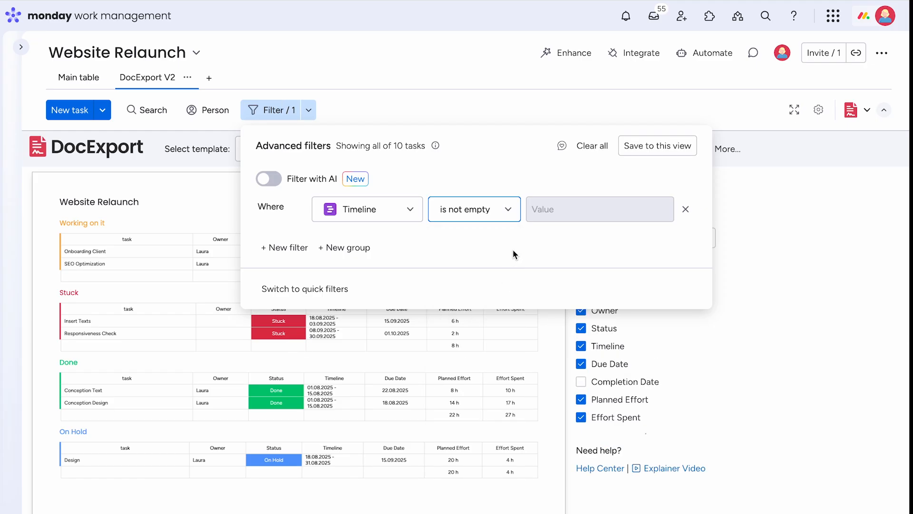
pyautogui.click(657, 149)
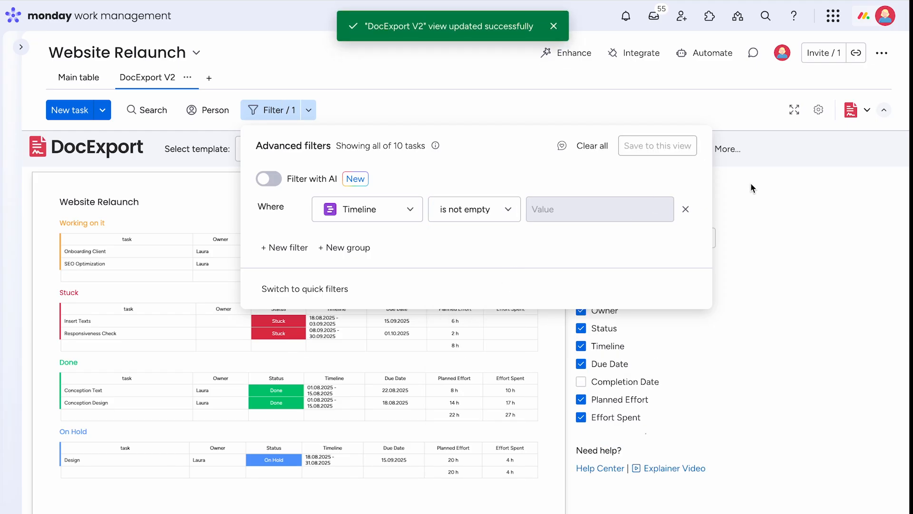
pyautogui.click(317, 113)
# - Turn the Apply filter option off and on again, and look over the Board Print preview
pyautogui.moveTo(583, 189)
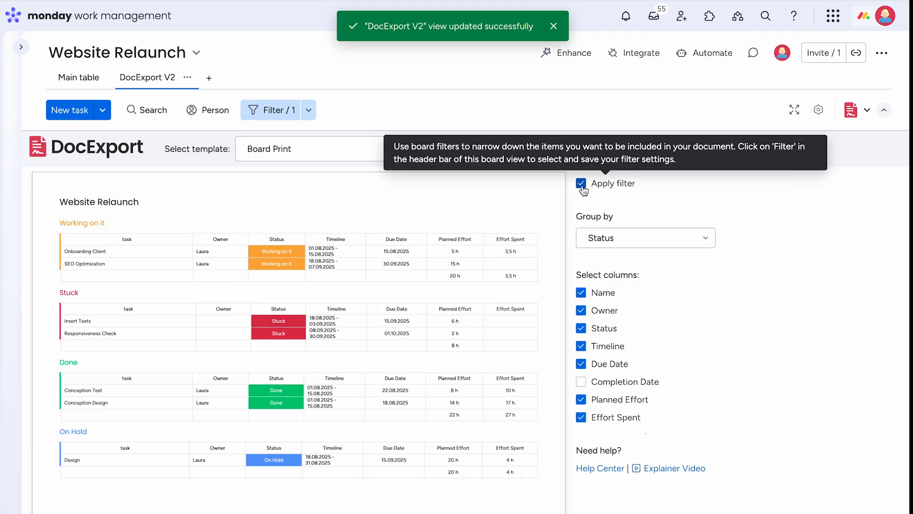
pyautogui.click(583, 186)
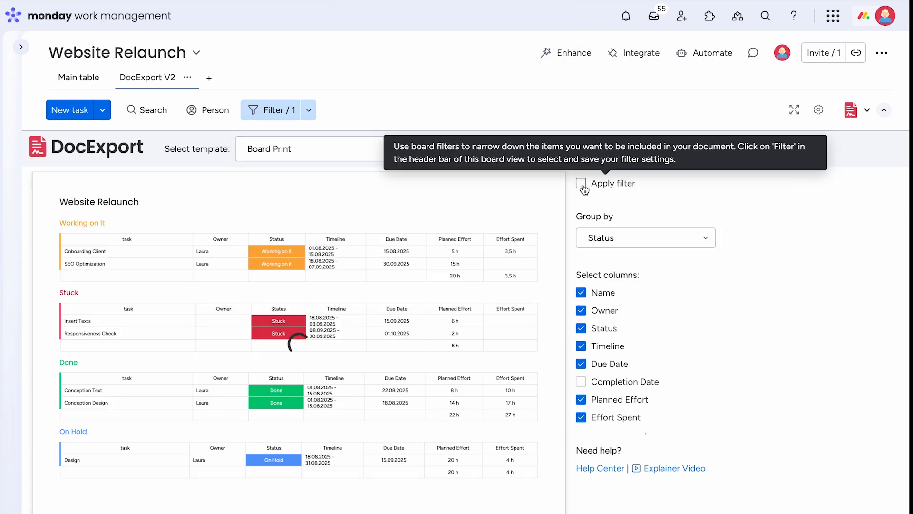
pyautogui.click(582, 184)
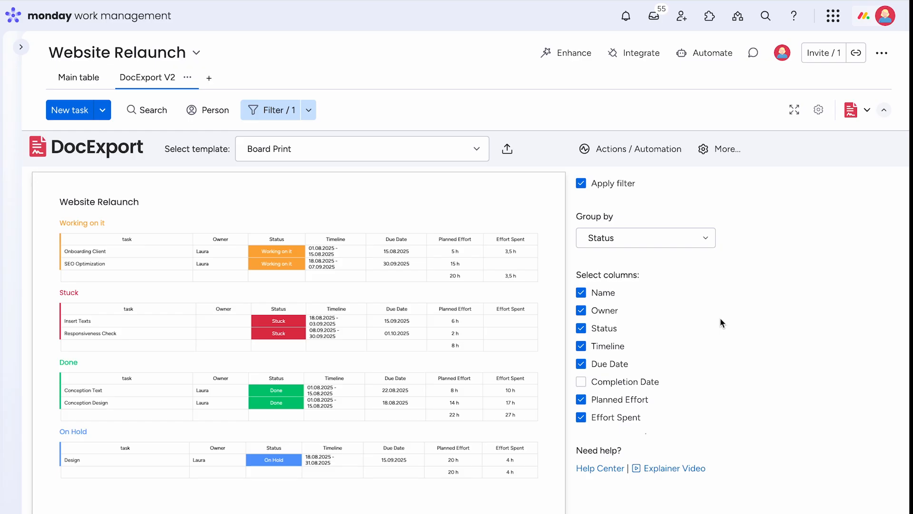
pyautogui.scroll(-1, 720, 317)
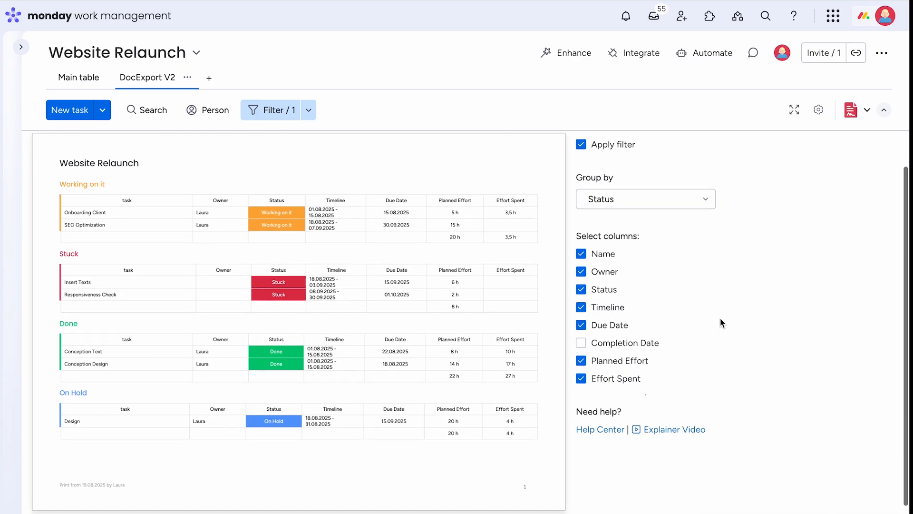
pyautogui.scroll(1, 720, 318)
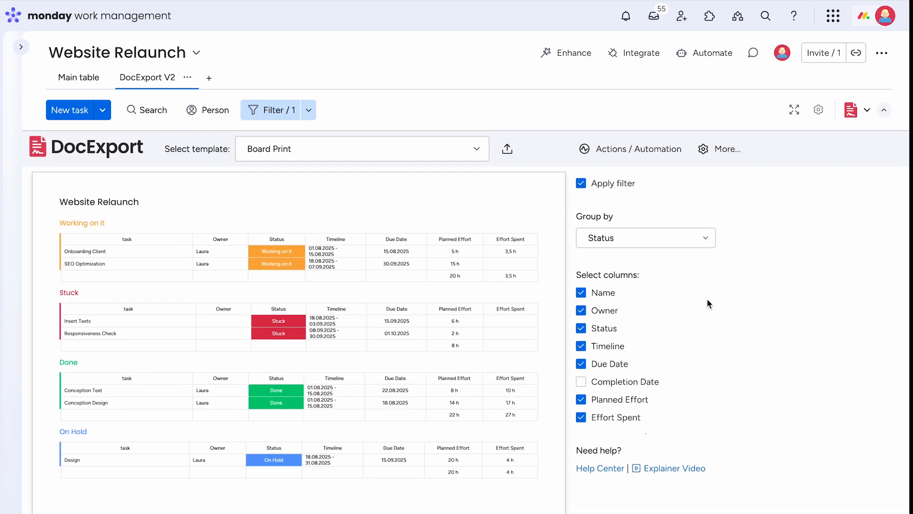
# - View the file formats available for downloading the generated document, without downloading it
pyautogui.moveTo(544, 212)
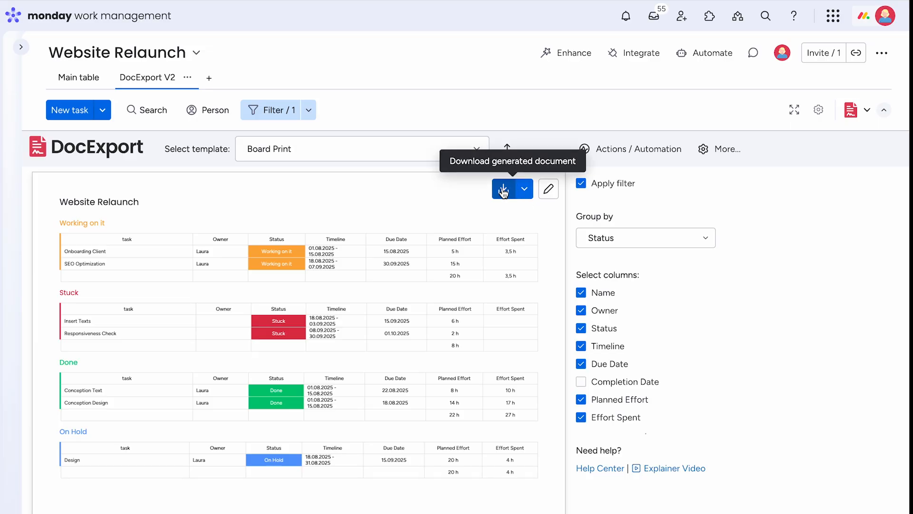
pyautogui.click(524, 189)
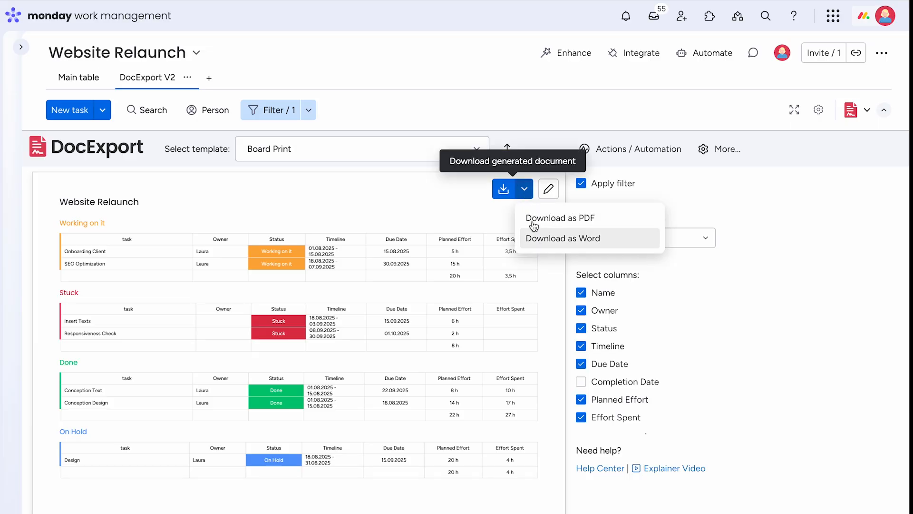
pyautogui.click(526, 192)
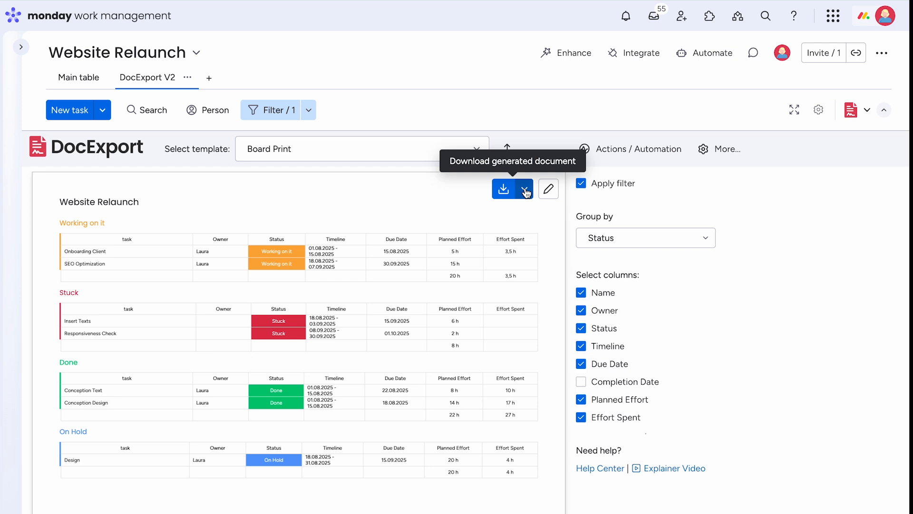
# - Download the Board Print template for customization and open the downloaded file Board Print (2).docx in Word
pyautogui.click(548, 190)
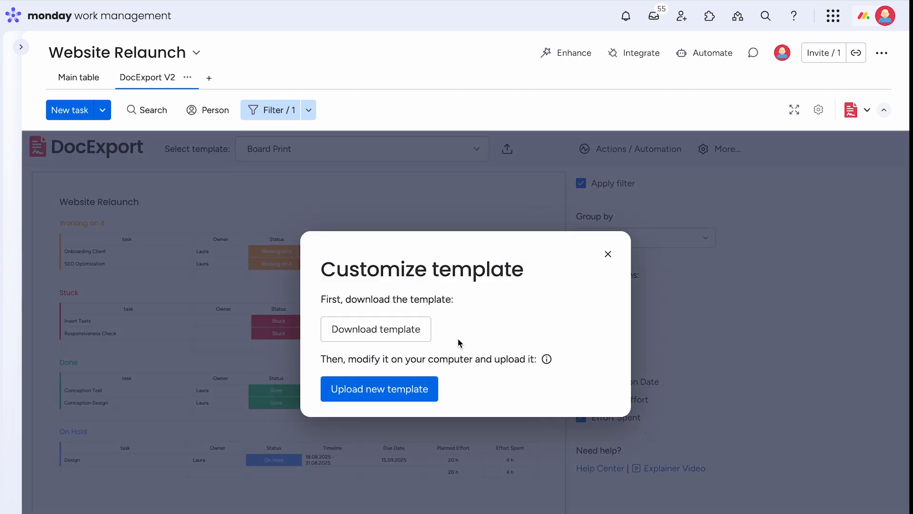
pyautogui.click(408, 339)
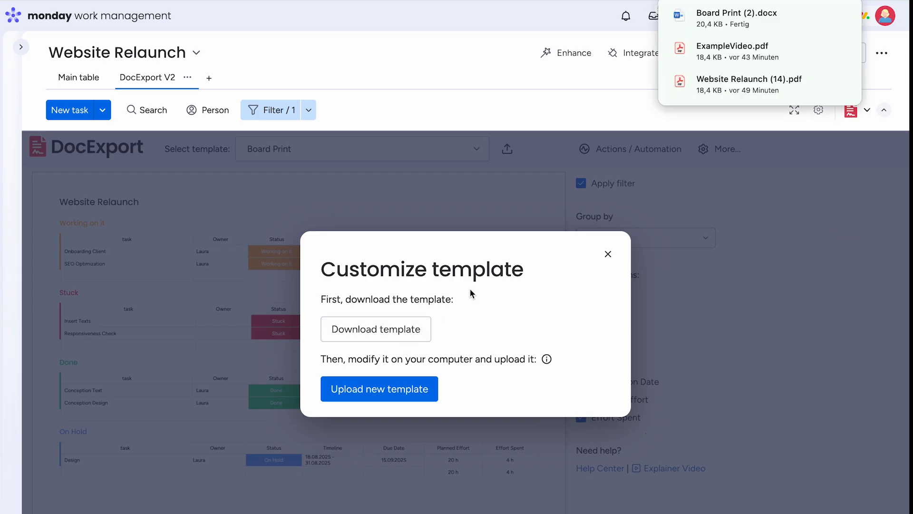
pyautogui.click(728, 18)
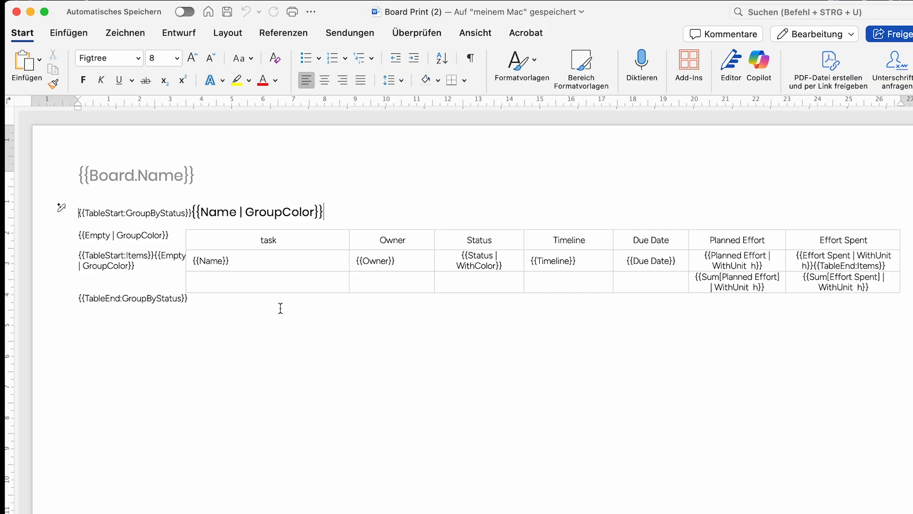
# - Look over the placeholders in the template body, including the {{Name}} cell and the GroupByStatus group heading line
pyautogui.tripleClick(212, 257)
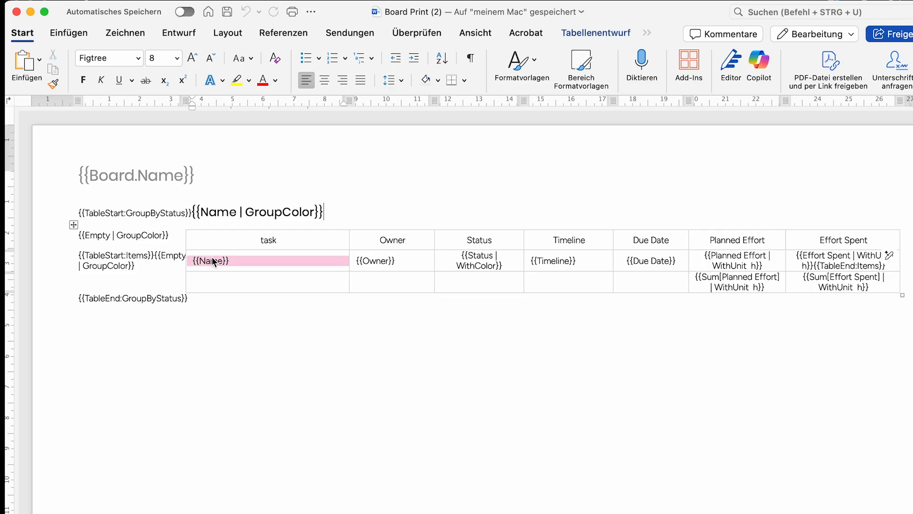
pyautogui.tripleClick(255, 213)
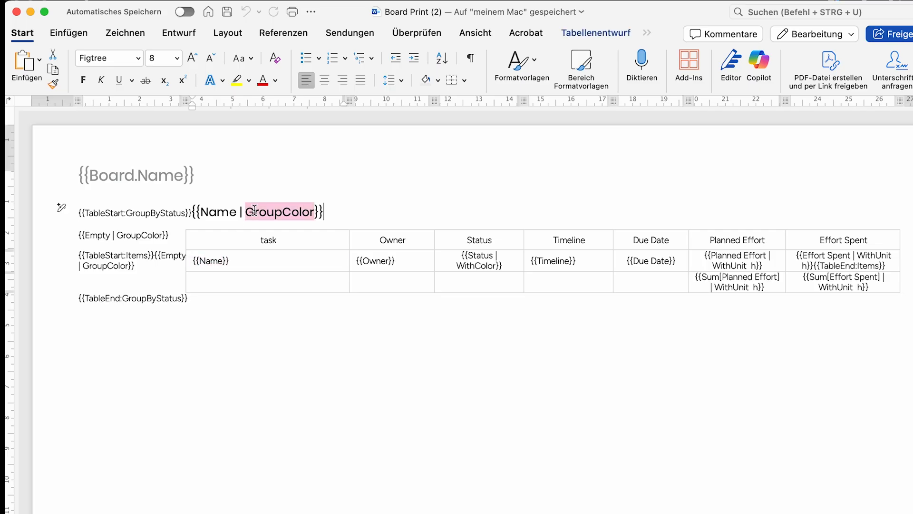
pyautogui.click(184, 304)
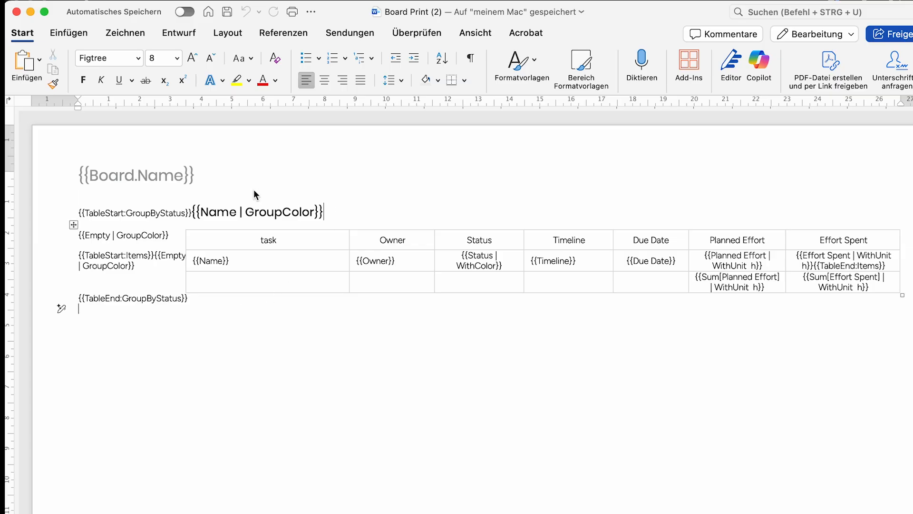
# - Format the {{Board.Name}} placeholder in the document header as bold red text
pyautogui.doubleClick(177, 173)
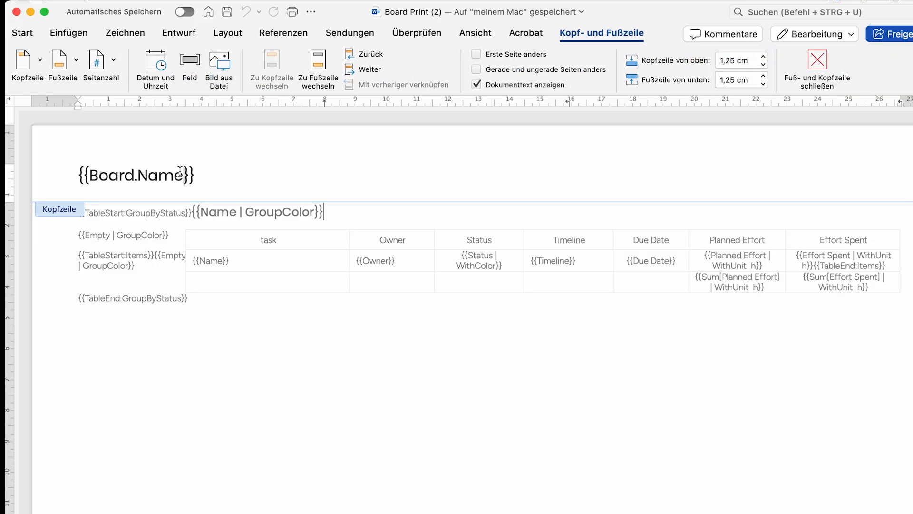
pyautogui.tripleClick(181, 172)
pyautogui.click(22, 32)
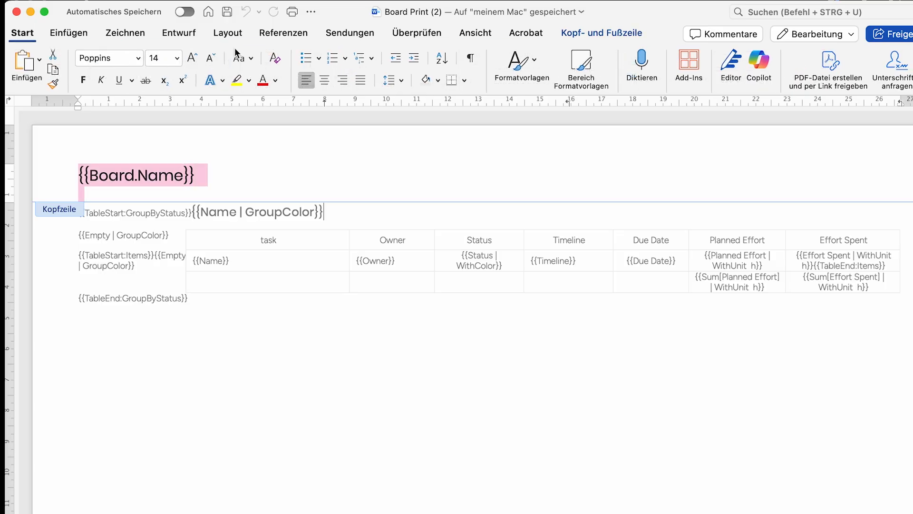
pyautogui.click(262, 80)
pyautogui.click(83, 82)
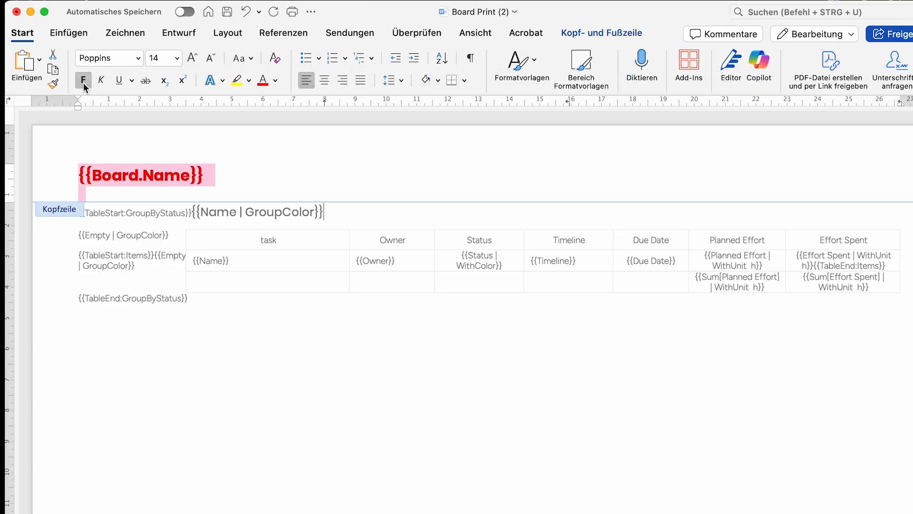
pyautogui.click(285, 179)
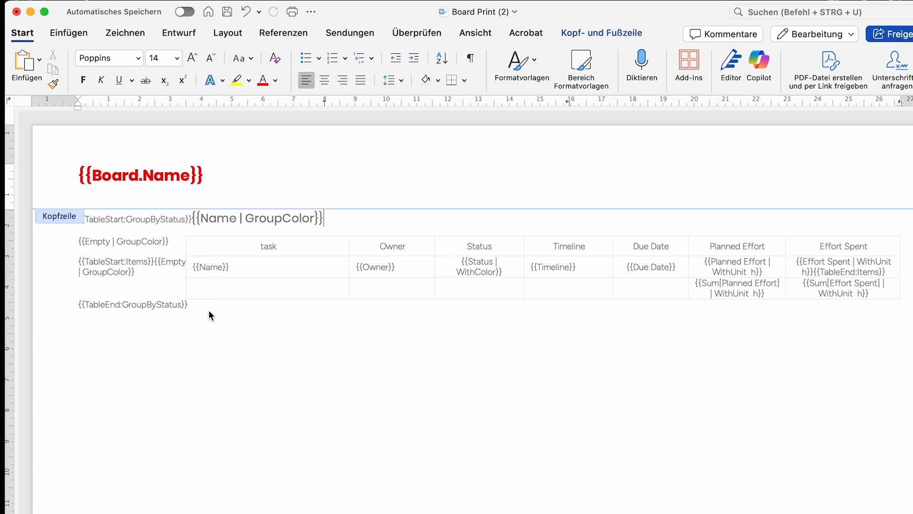
# - Apply a grid table style with green borders, a bold header row and a bold first column to the task table
pyautogui.doubleClick(216, 249)
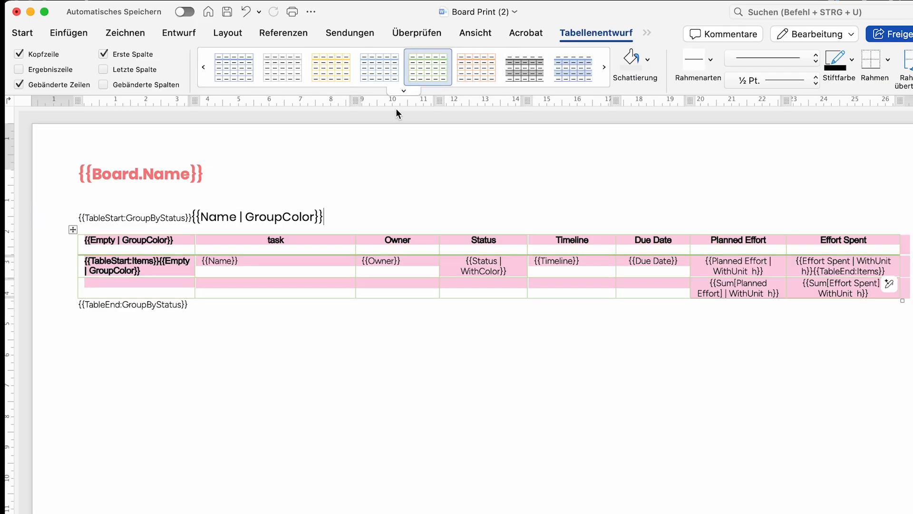
pyautogui.click(329, 354)
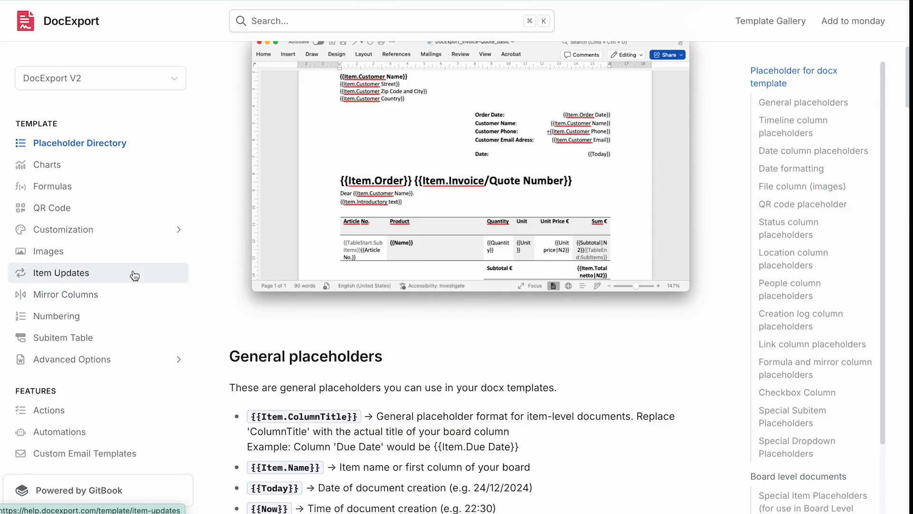
# - Switch to the DocExport help center and read the Customization article about Colors in tables, groups and documents
pyautogui.scroll(1, 105, 257)
pyautogui.click(88, 248)
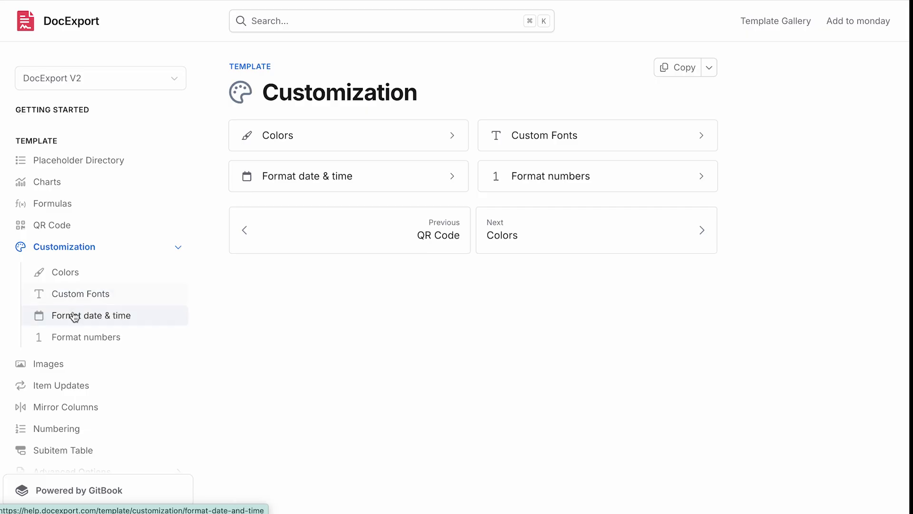
pyautogui.click(71, 284)
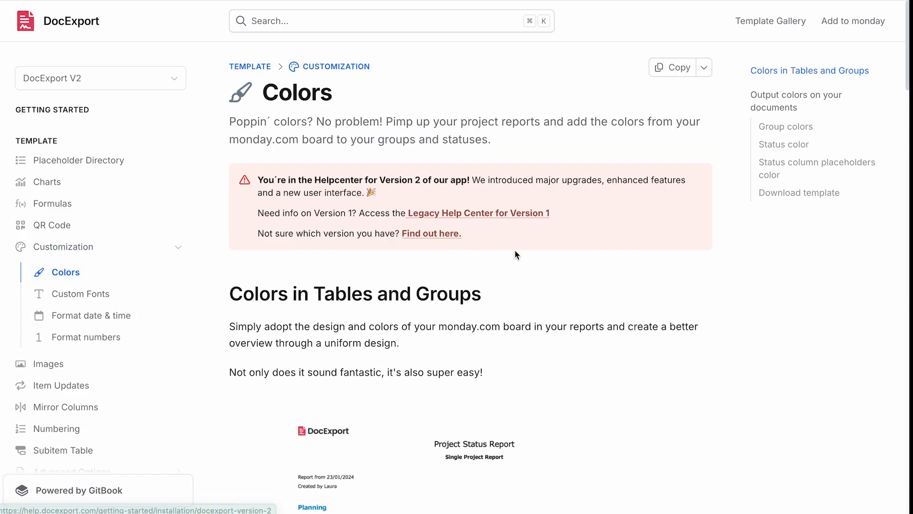
pyautogui.scroll(-3, 516, 254)
pyautogui.scroll(-15, 515, 252)
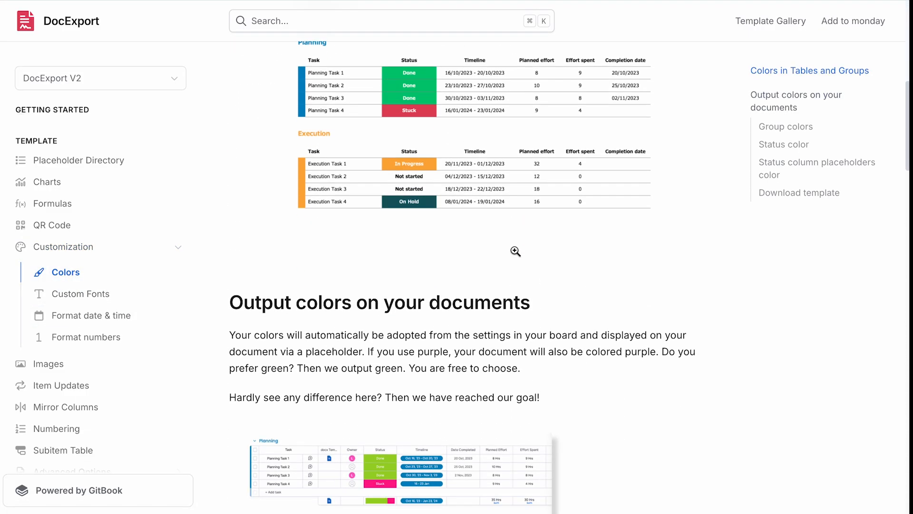
# - Switch back to the Website Relaunch board in monday and close the Customize template dialog
pyautogui.click(95, 1)
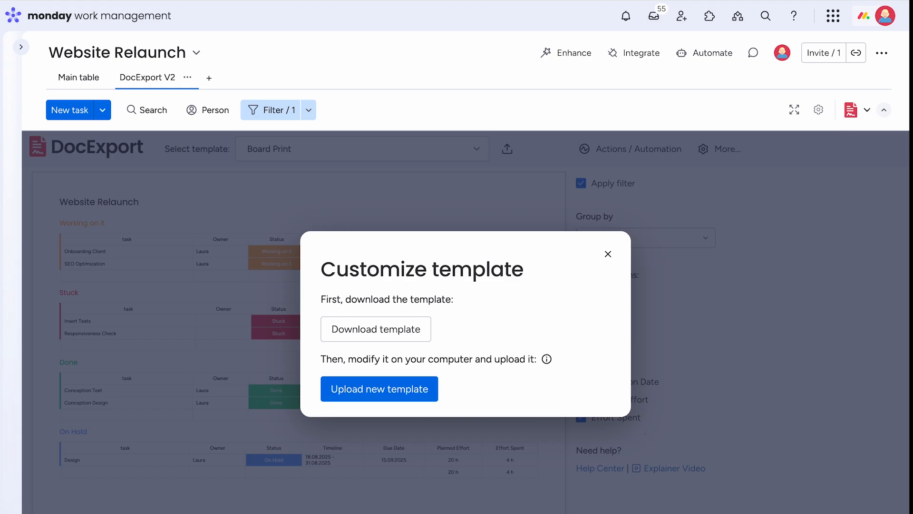
pyautogui.click(608, 254)
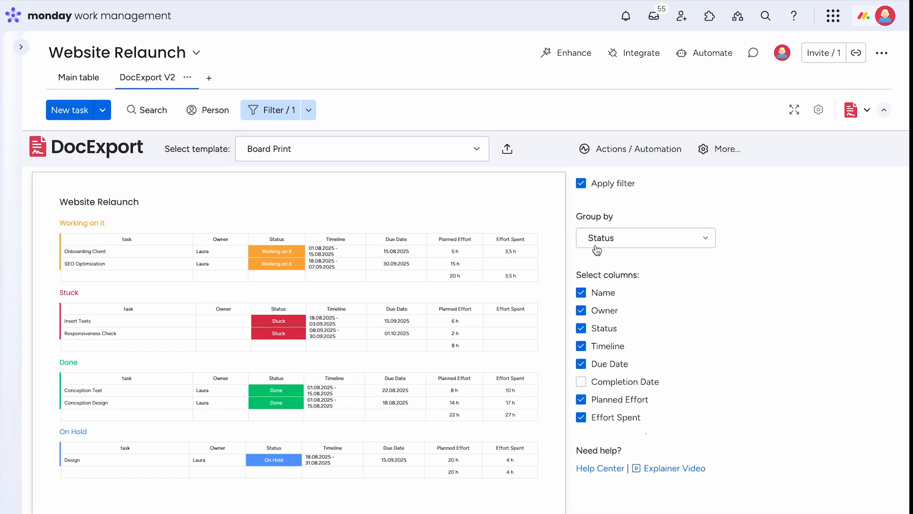
# - In the Board Print actions, enable emailing the document to the user who generates it, and turn the email address(es) option on and off again
pyautogui.click(623, 158)
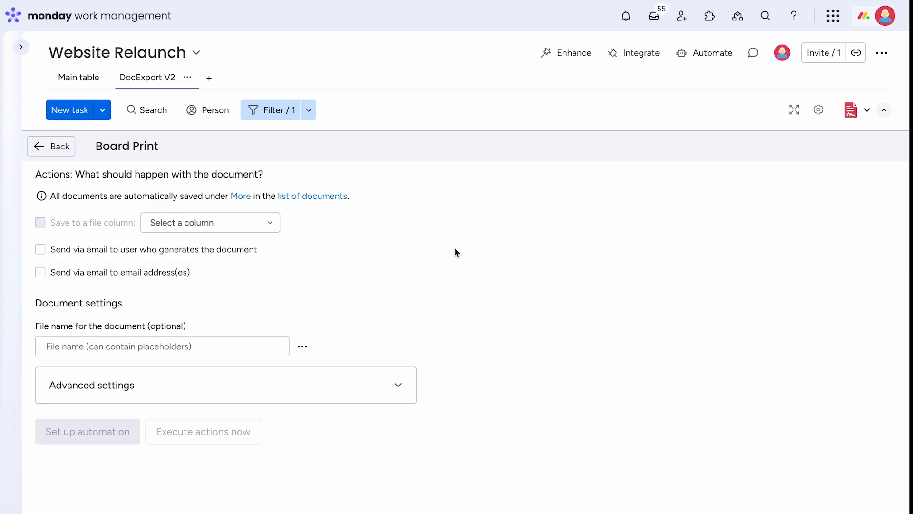
pyautogui.click(41, 250)
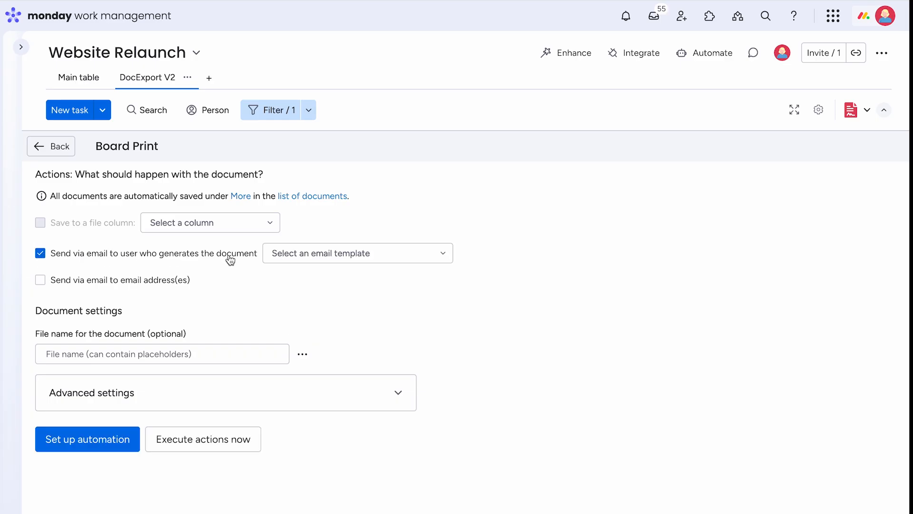
pyautogui.click(42, 284)
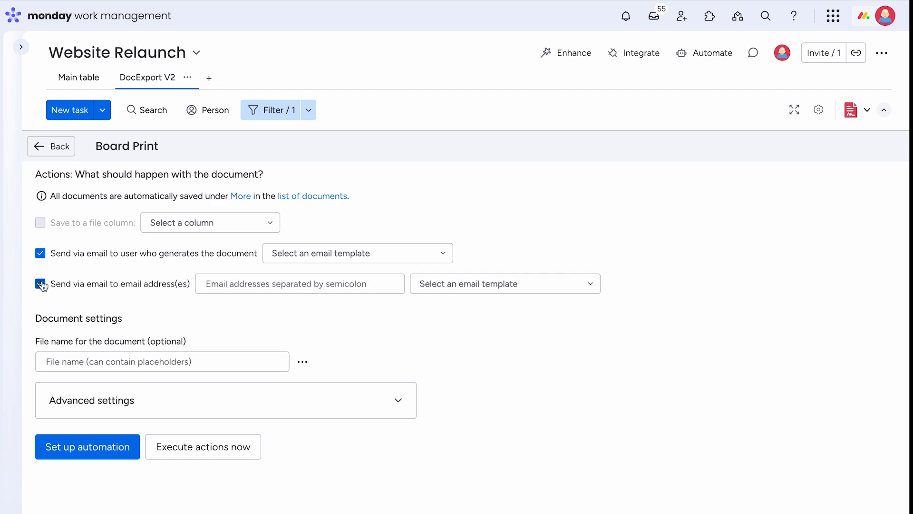
pyautogui.click(41, 284)
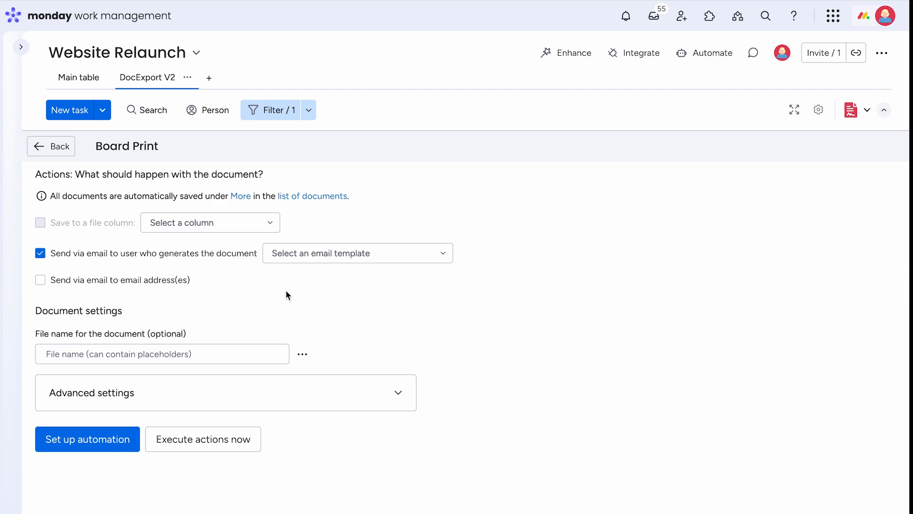
# - Rename the Board Print template as Daily Status Update
pyautogui.click(168, 146)
pyautogui.write('Daily Status AU')
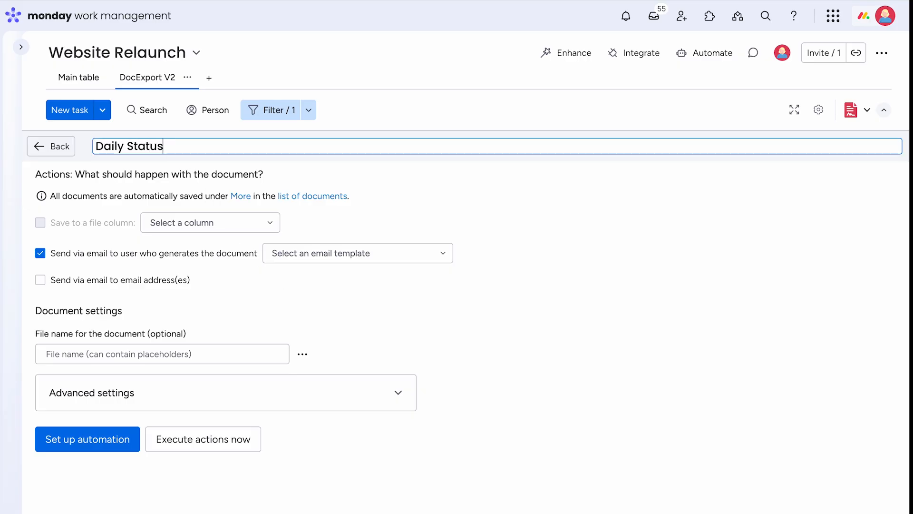
pyautogui.press('BackSpace')
pyautogui.press('BackSpace')
pyautogui.write('Update')
pyautogui.click(619, 300)
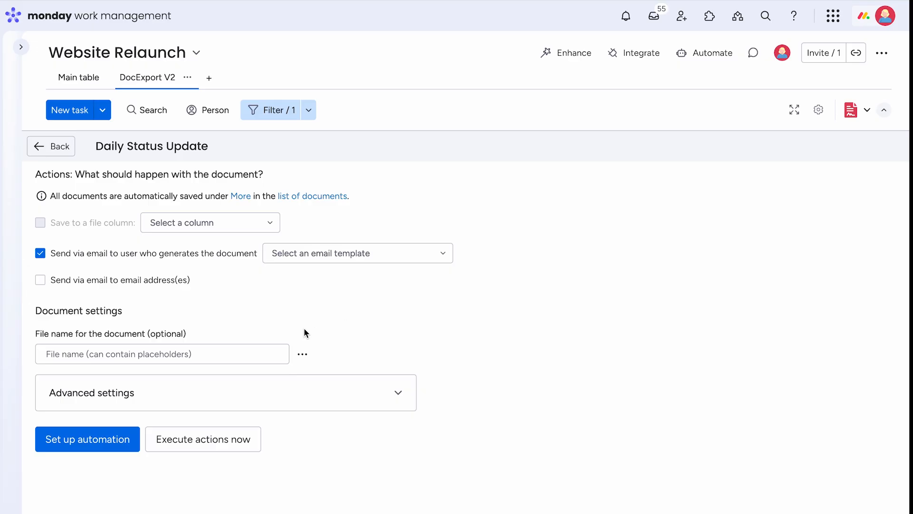
# - Start an automation for the template, searching for DocExport and choosing the recipe that creates a board report every time period
pyautogui.click(92, 445)
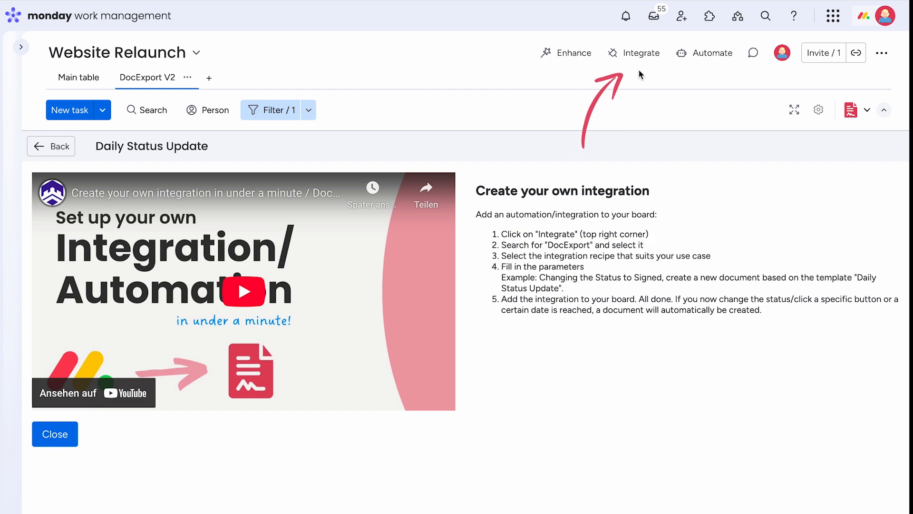
pyautogui.click(636, 54)
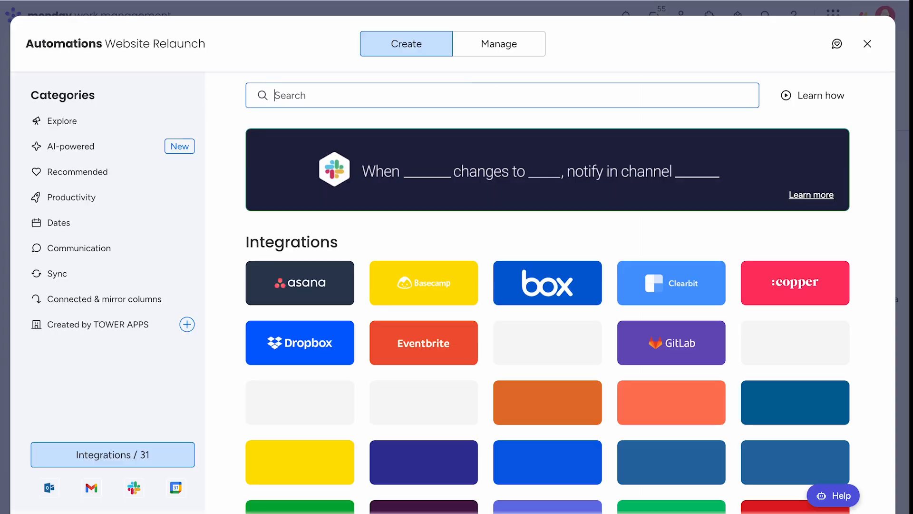
pyautogui.click(467, 90)
pyautogui.write('DocExport')
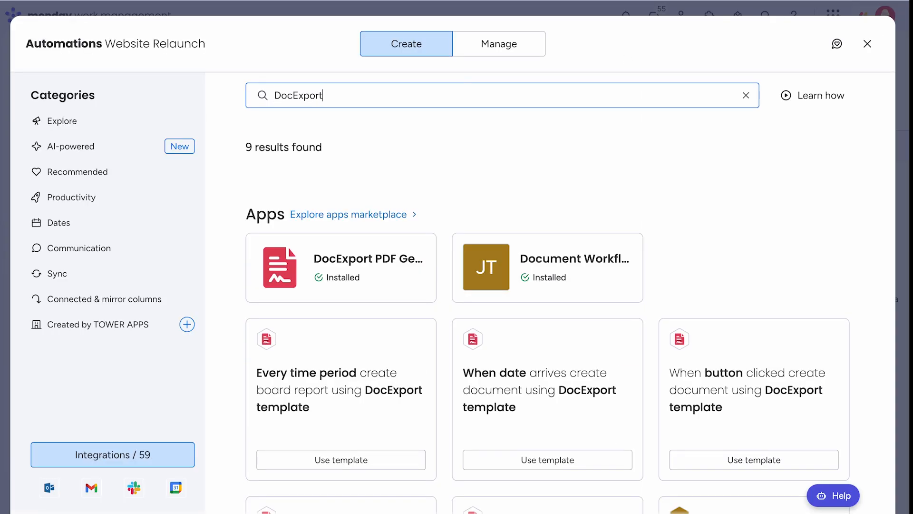
pyautogui.click(363, 281)
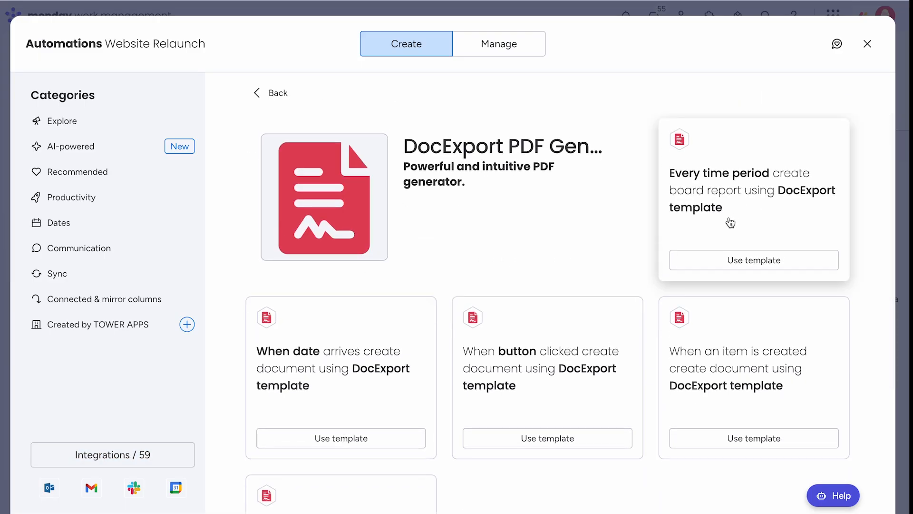
pyautogui.click(725, 261)
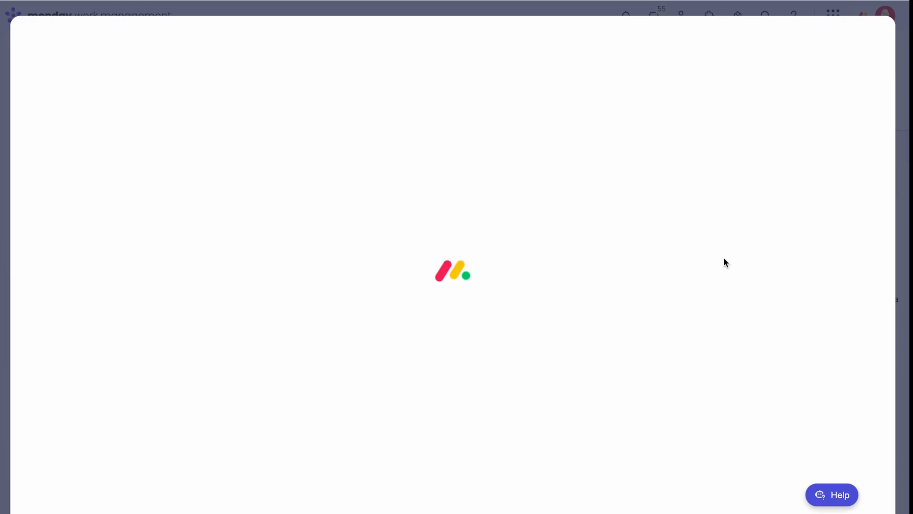
# - Set the automation's time period to every 1 day at 18:00 PM
pyautogui.click(275, 262)
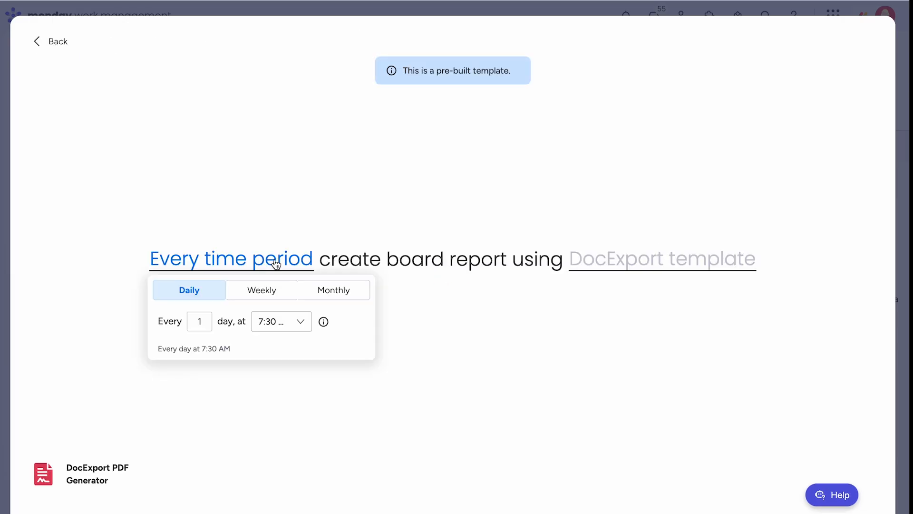
pyautogui.click(299, 321)
pyautogui.write('18')
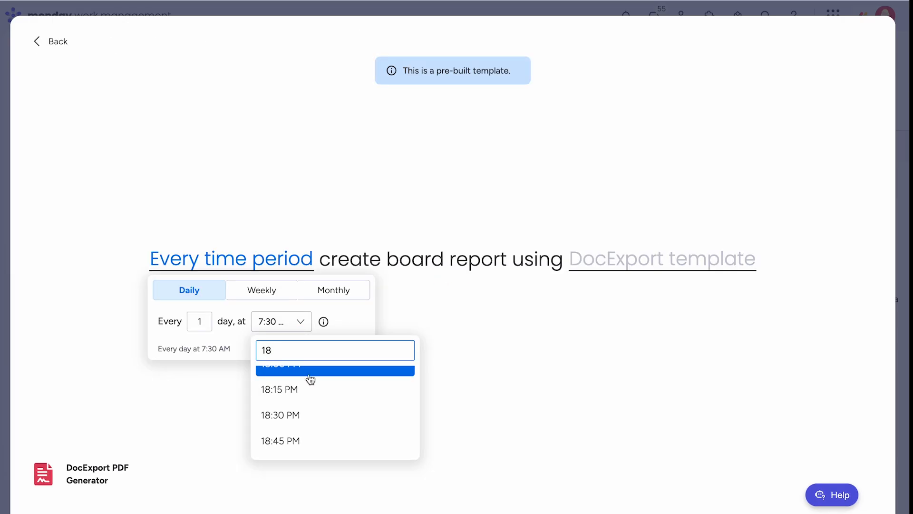
pyautogui.scroll(1, 314, 398)
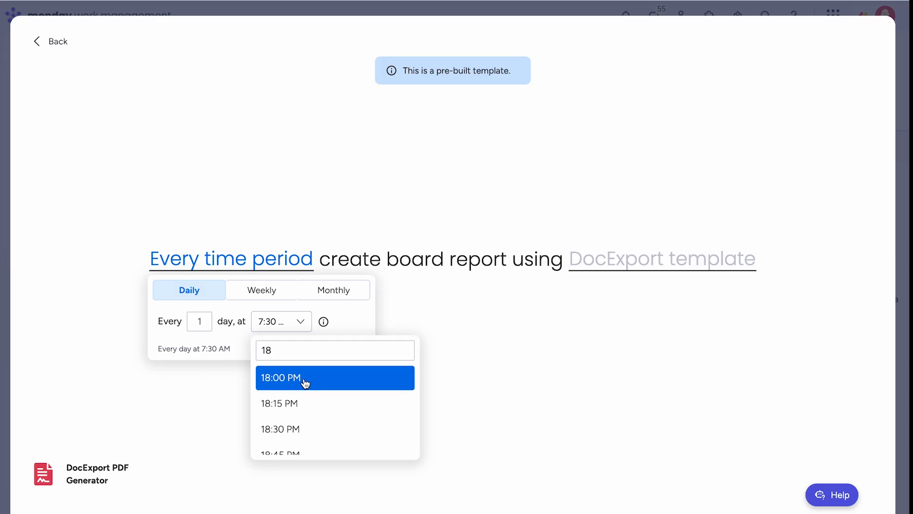
pyautogui.click(305, 379)
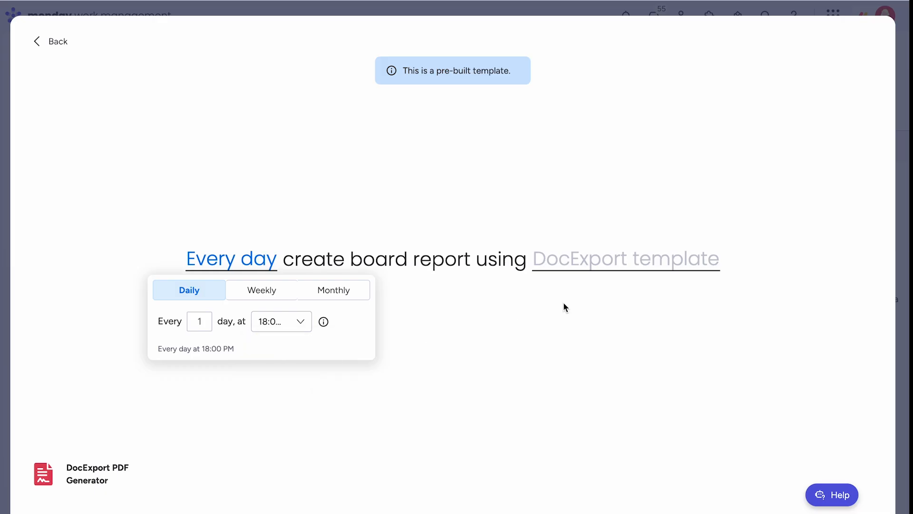
# - Choose Daily Status Update as the report's DocExport template, create the automation and dismiss the importance-level tip
pyautogui.click(588, 275)
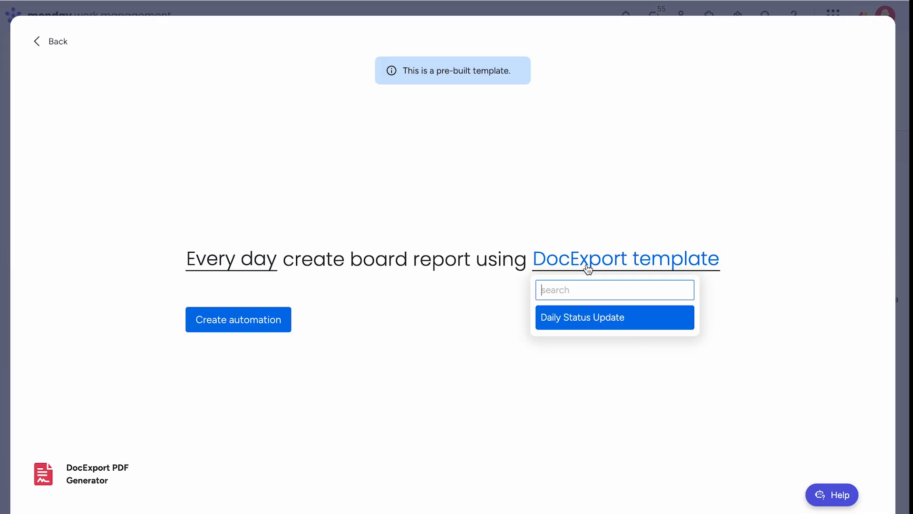
pyautogui.click(587, 318)
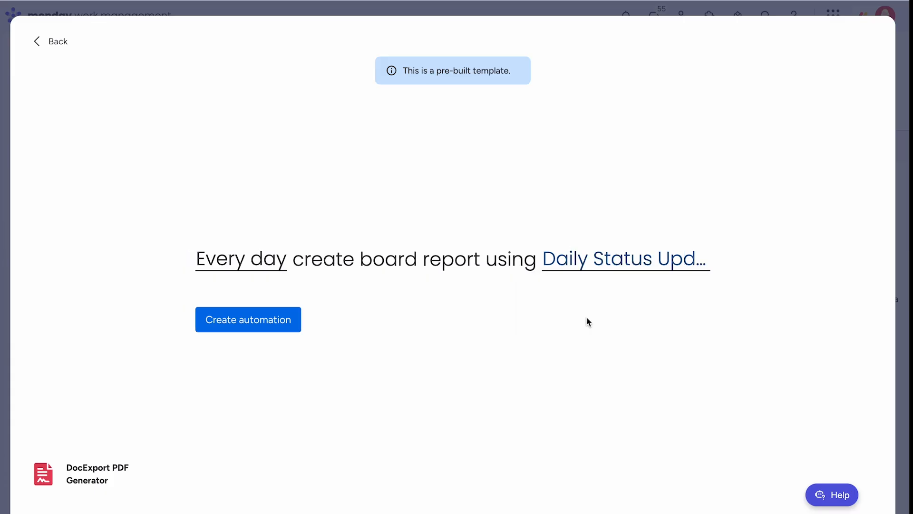
pyautogui.click(234, 326)
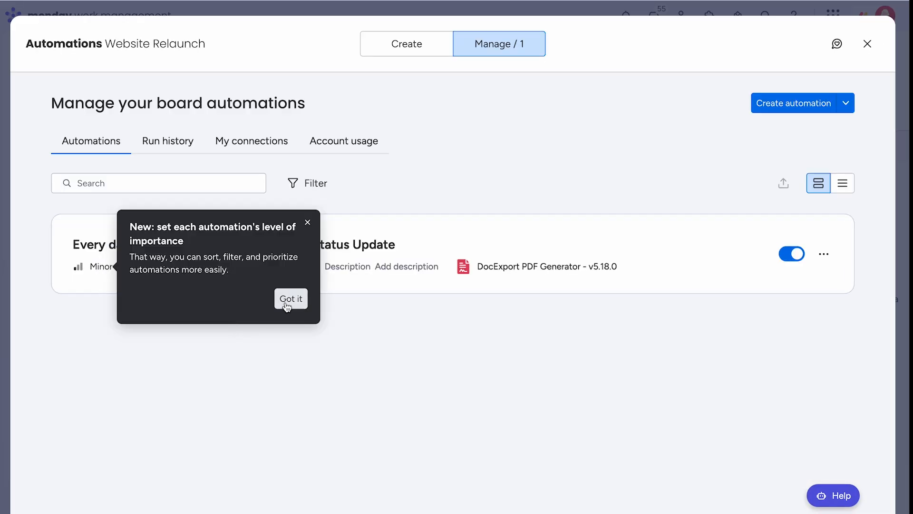
pyautogui.click(288, 305)
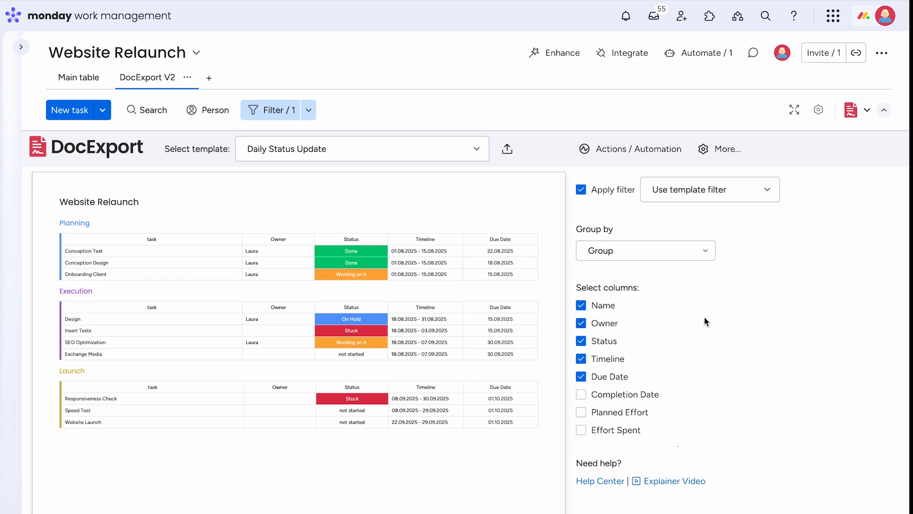
# - Open DocExport's Charts feature, switch to the DocExport help site and read through the article on inserting charts into a document
pyautogui.click(715, 149)
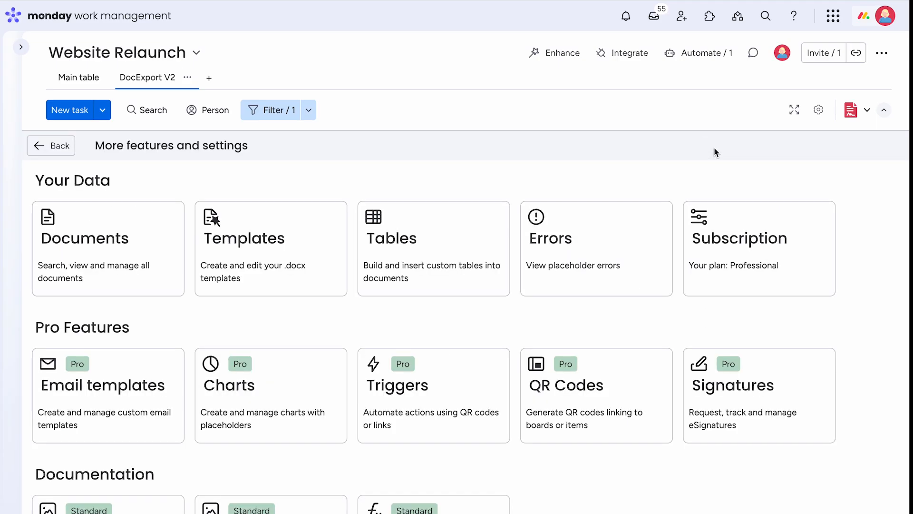
pyautogui.click(280, 374)
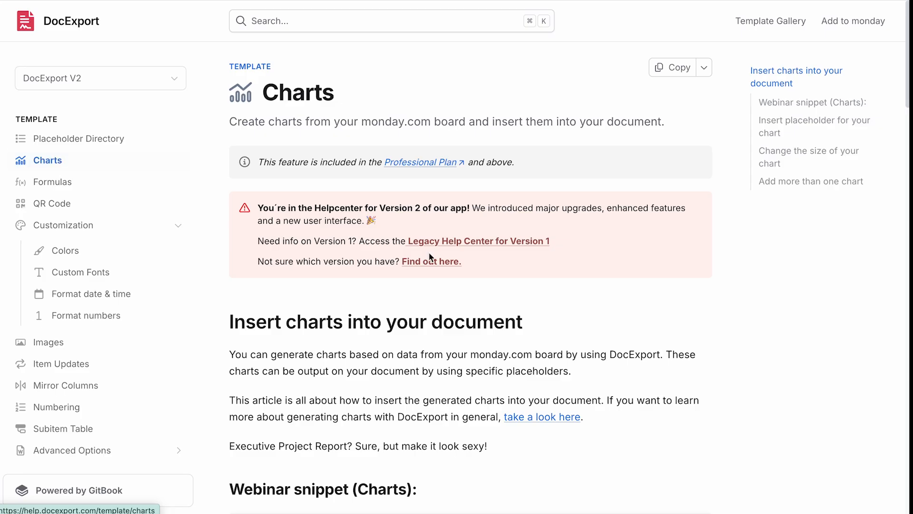
pyautogui.scroll(-7, 429, 252)
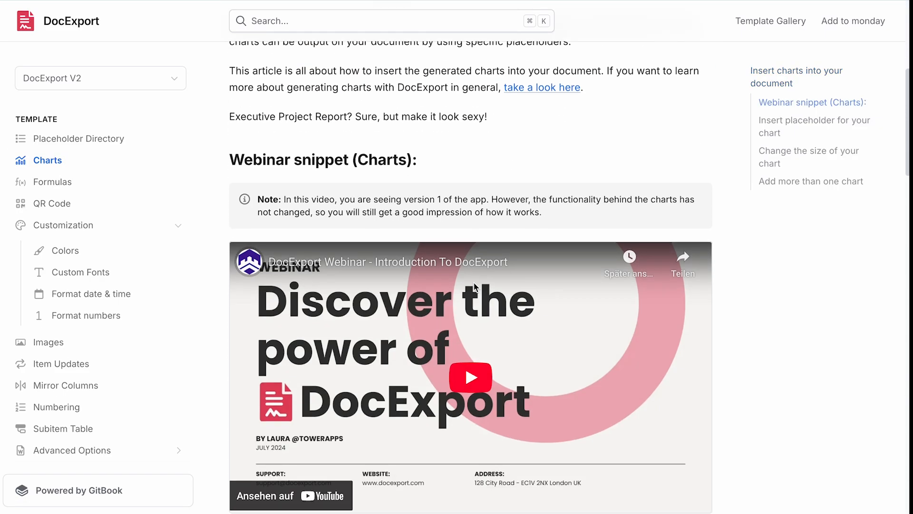
pyautogui.scroll(-10, 474, 285)
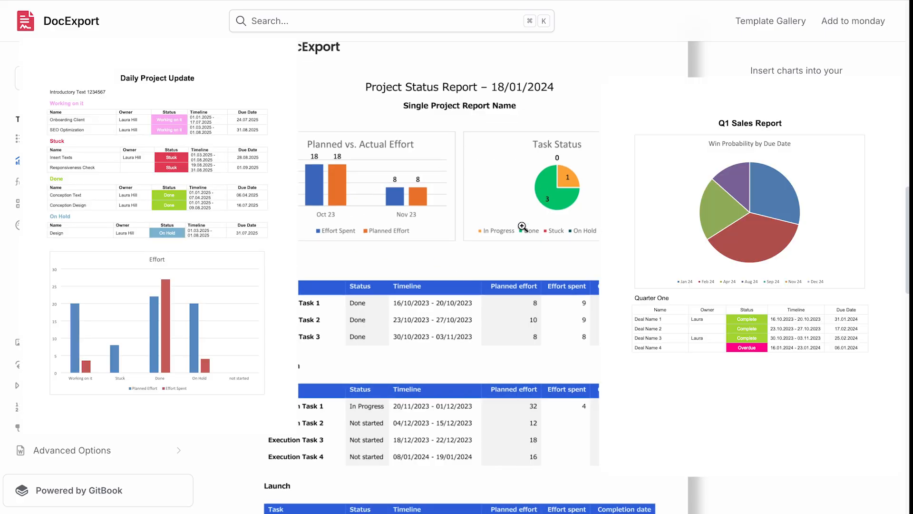
pyautogui.scroll(-9, 522, 226)
pyautogui.scroll(-12, 523, 227)
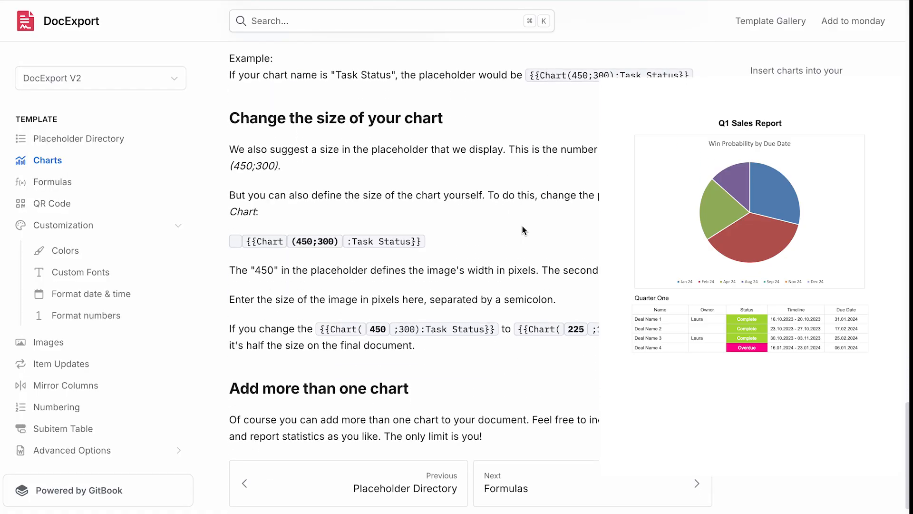
pyautogui.scroll(10, 523, 227)
pyautogui.scroll(3, 523, 226)
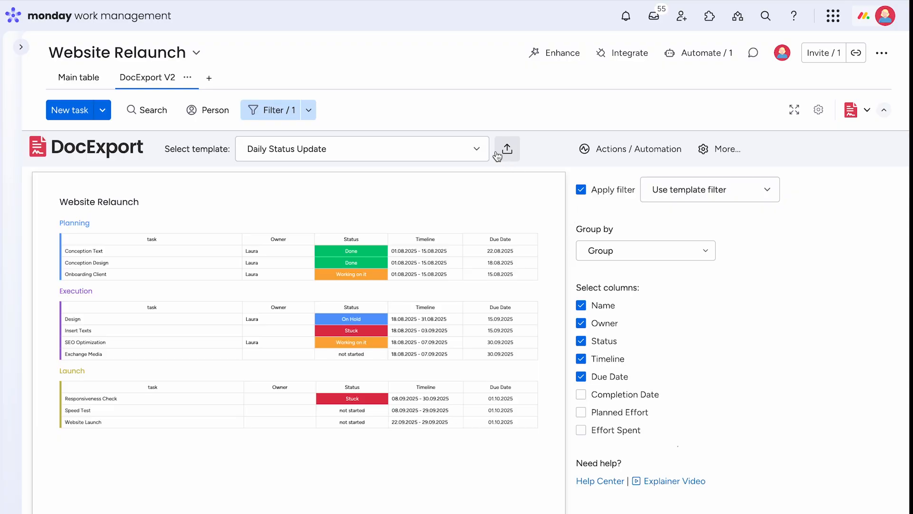
# - Switch the DocExport view to the Item Print template, select the Conception Design item and review its preview through the subitems and item updates
pyautogui.click(478, 149)
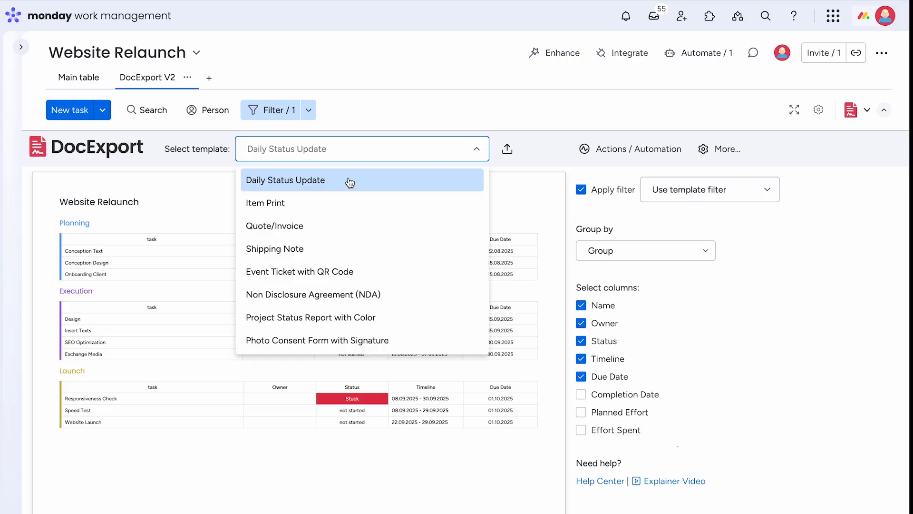
pyautogui.click(279, 205)
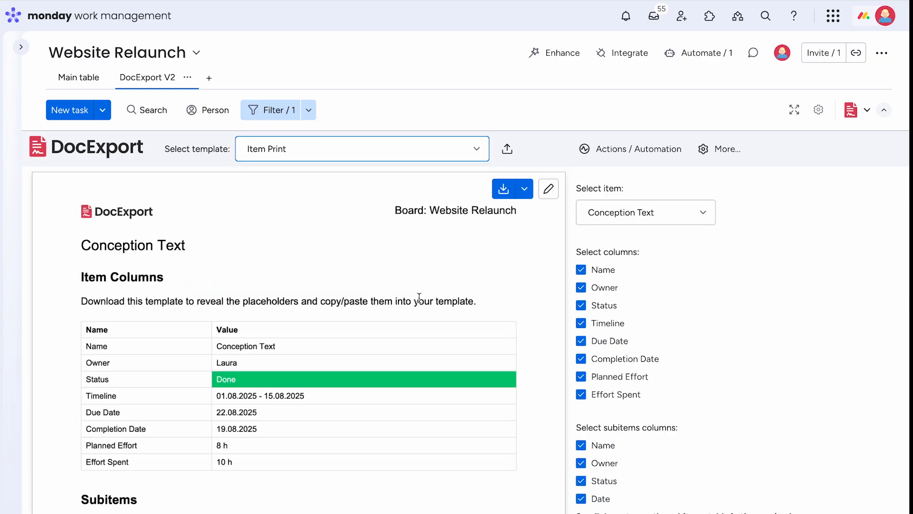
pyautogui.click(690, 219)
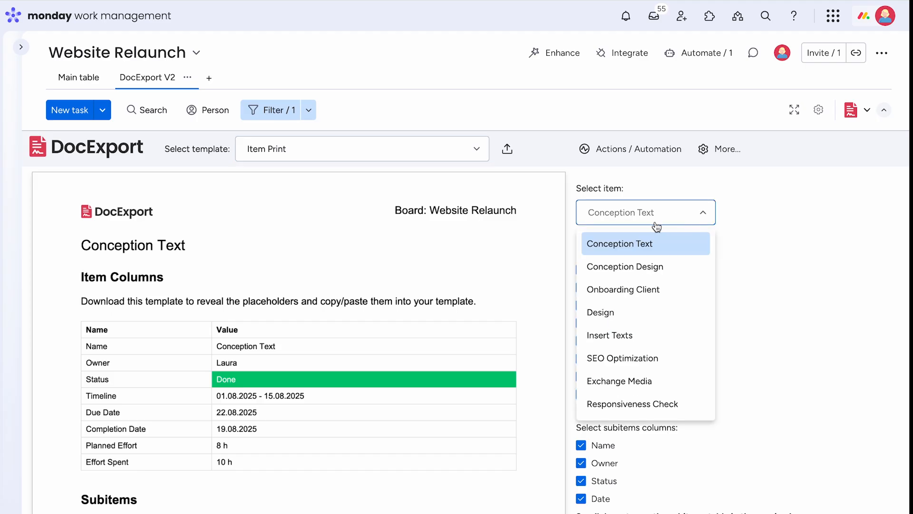
pyautogui.click(630, 268)
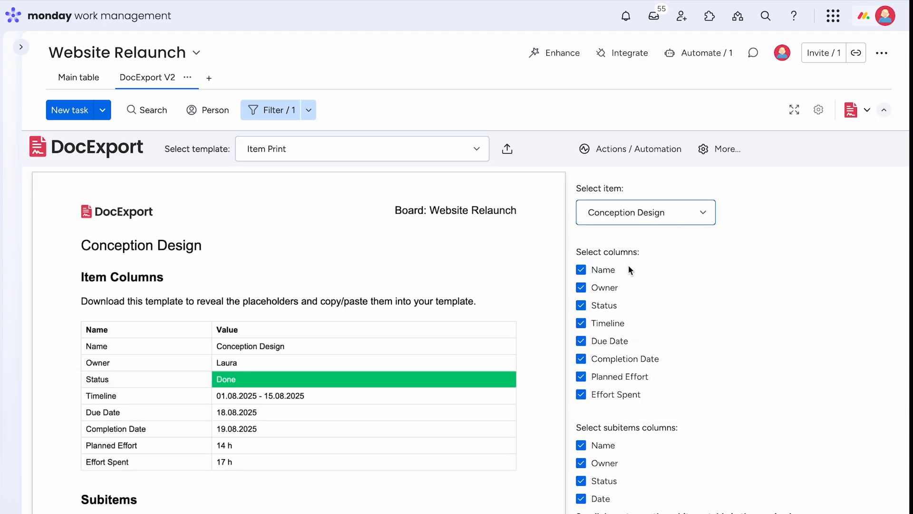
pyautogui.scroll(-5, 511, 296)
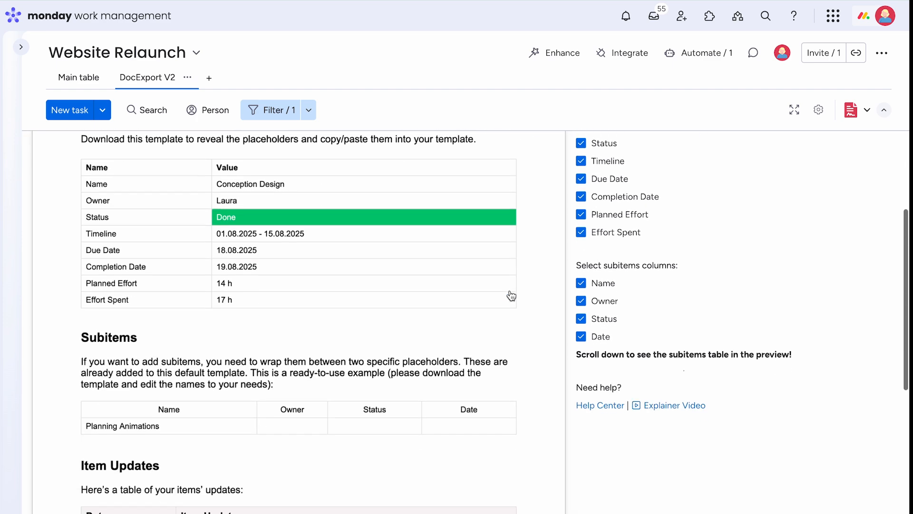
pyautogui.scroll(-3, 337, 319)
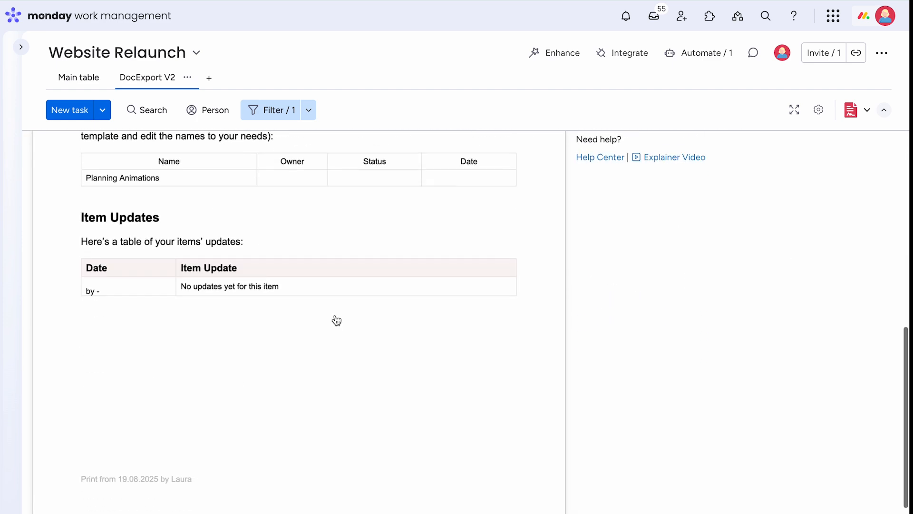
pyautogui.scroll(8, 336, 319)
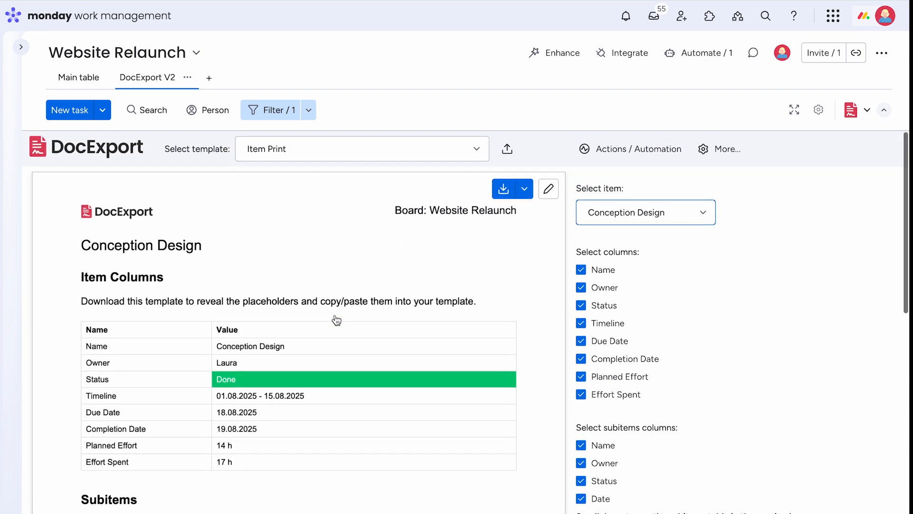